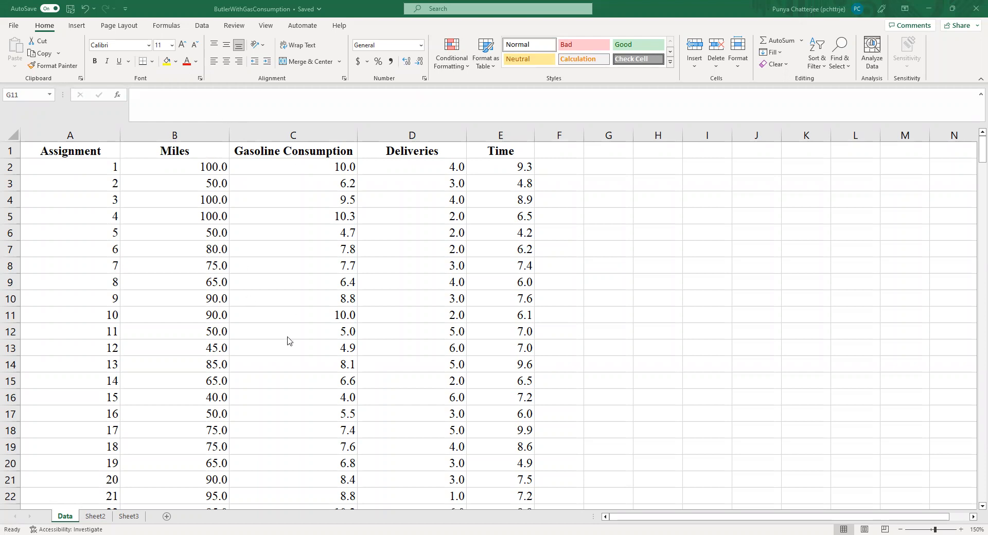
Step: Insert a marker-only scatter chart of Miles against Gasoline Consumption from the data in B1:C301
drag(143, 151, 281, 475)
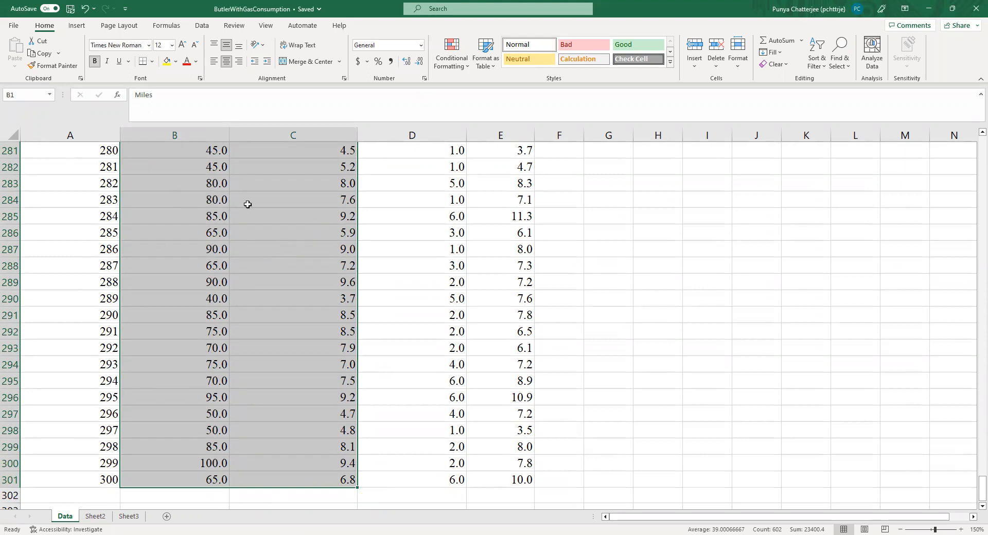
click(209, 26)
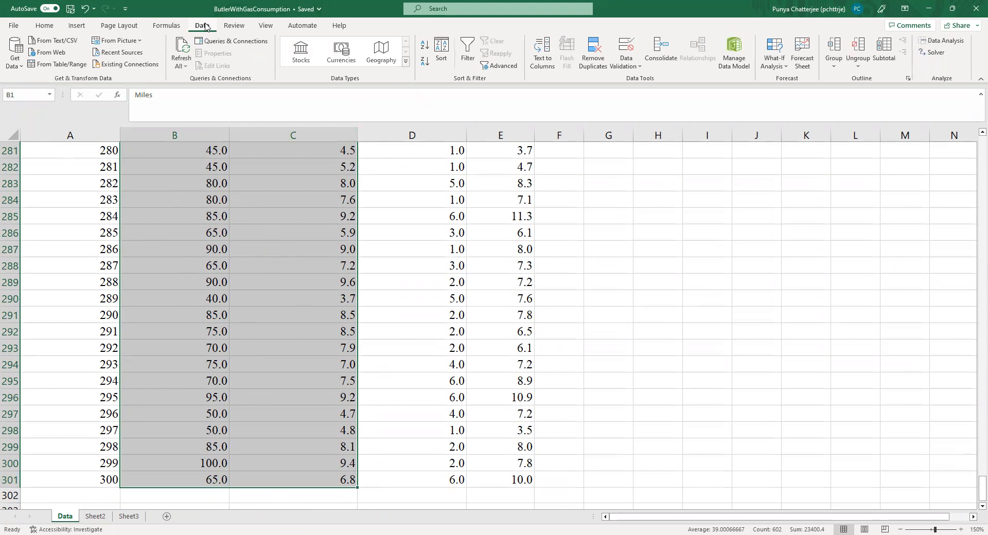
click(108, 27)
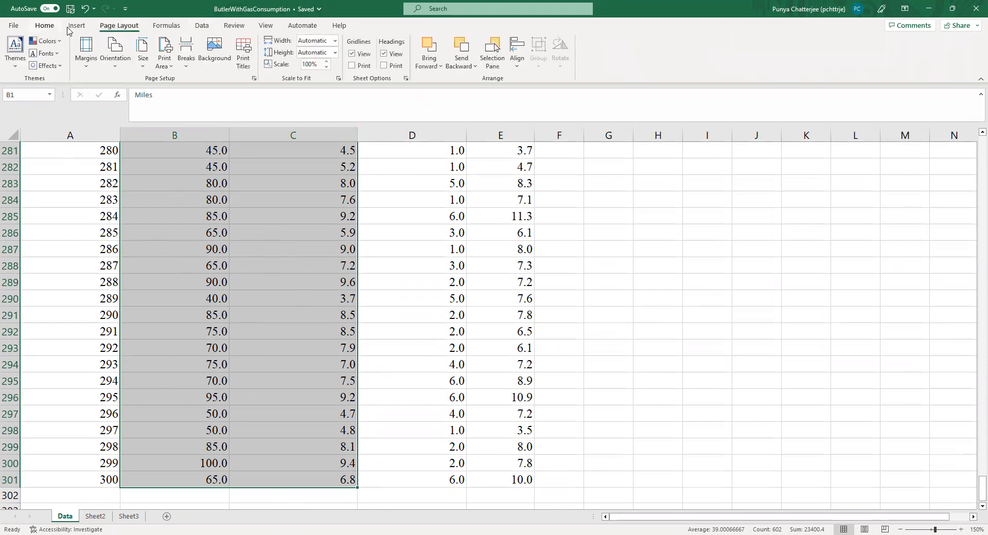
click(76, 27)
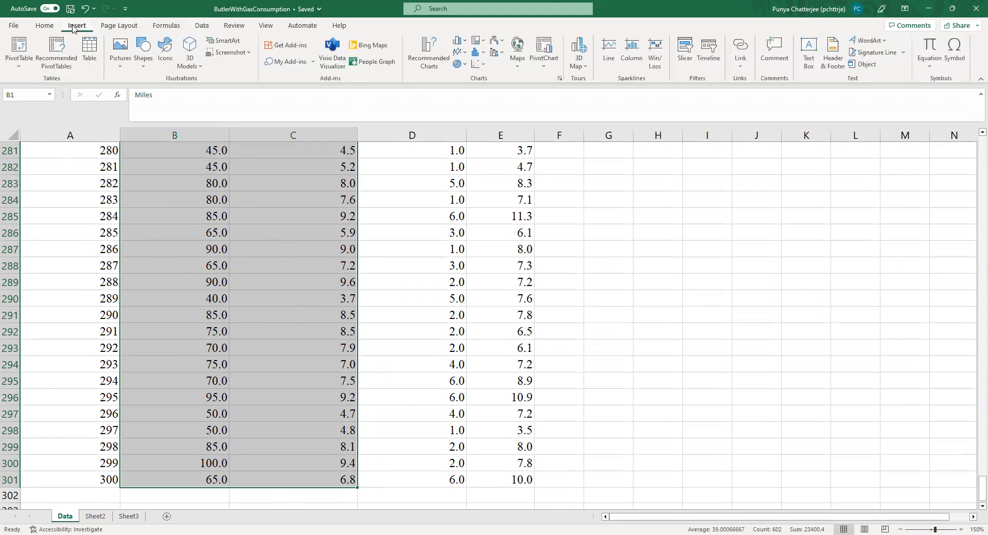
click(487, 67)
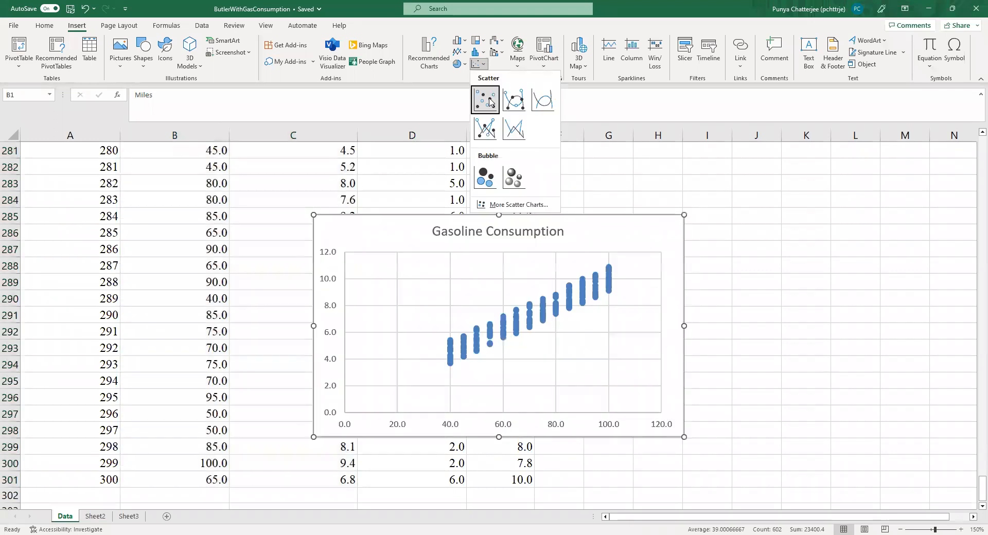
click(486, 100)
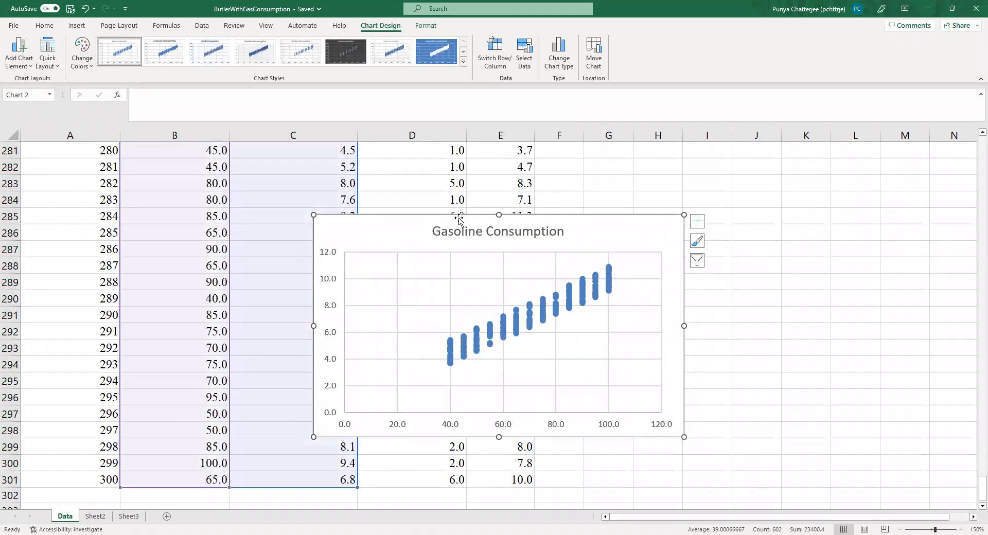
Step: Move the scatter chart off the data into the empty columns beside the Time column
drag(454, 218, 716, 194)
click(666, 401)
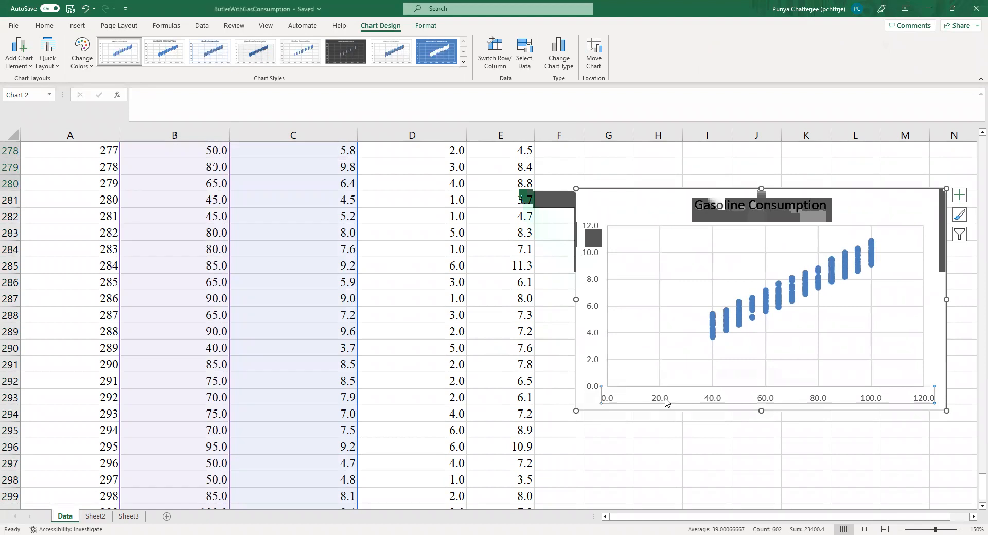
click(662, 461)
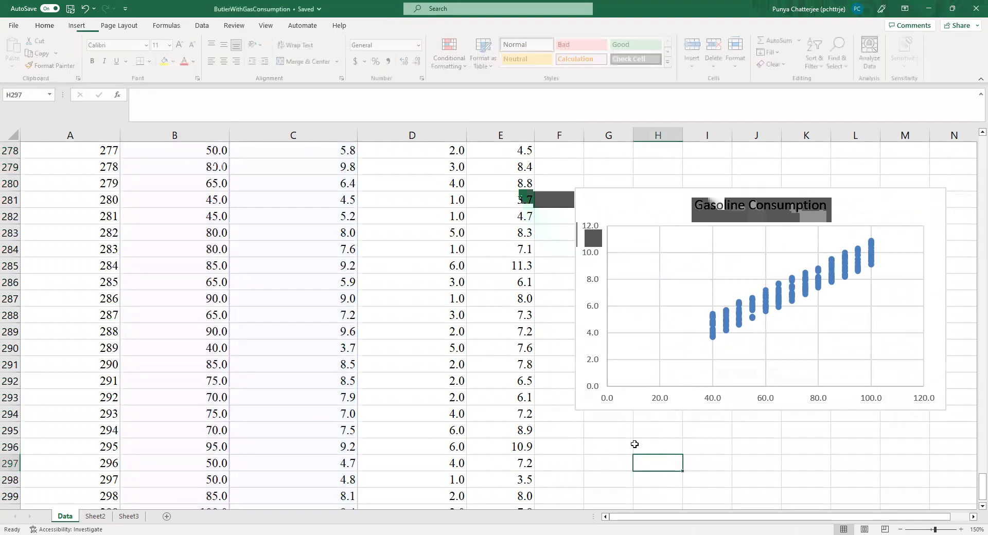
Step: Add a primary horizontal axis title to the scatter chart and set its text to Miles
click(666, 399)
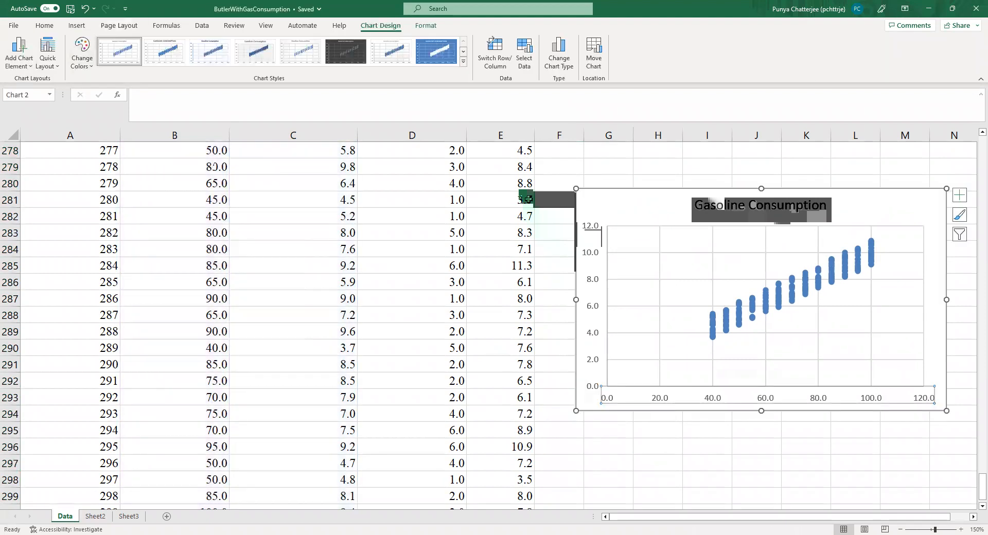
click(30, 64)
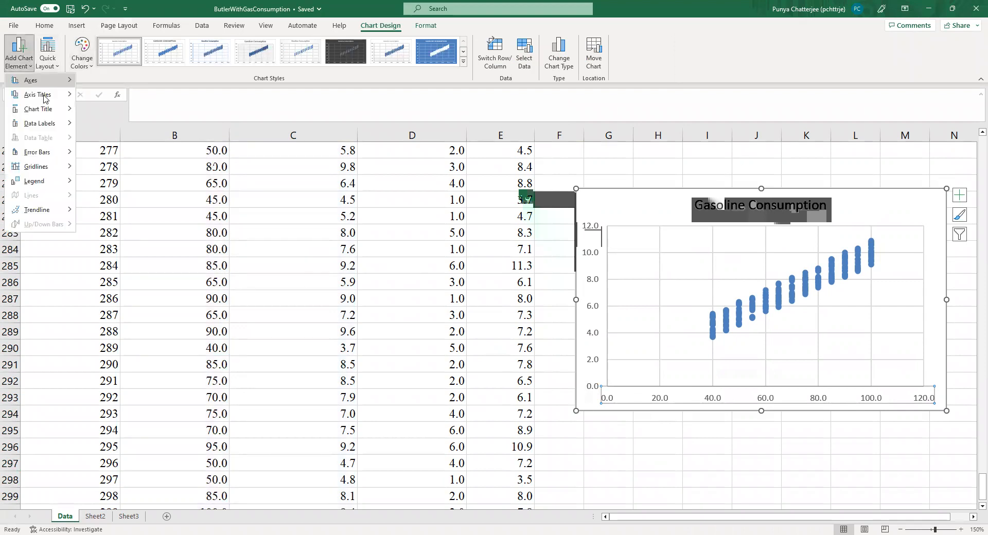
mouse_move(46, 94)
click(118, 101)
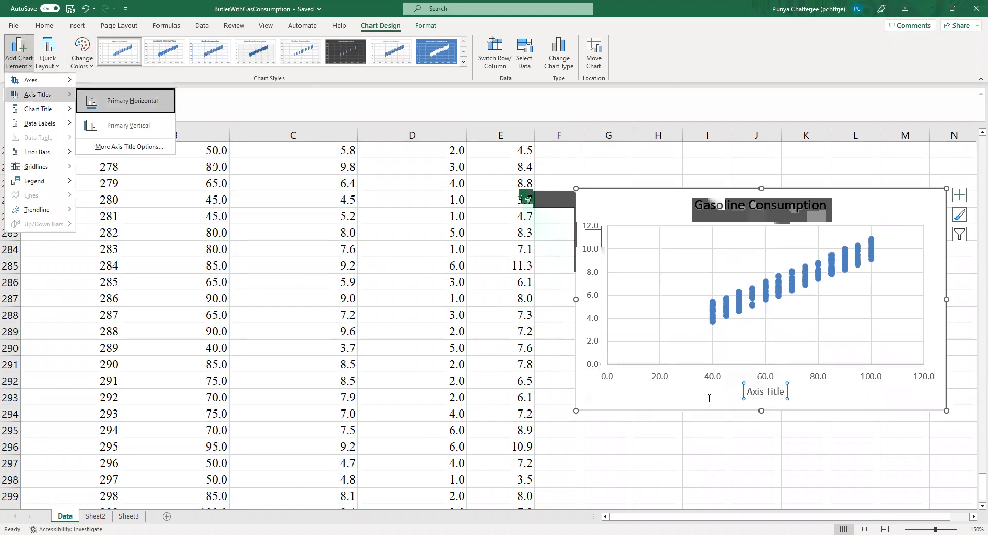
click(783, 391)
triple_click(783, 391)
key(BackSpace)
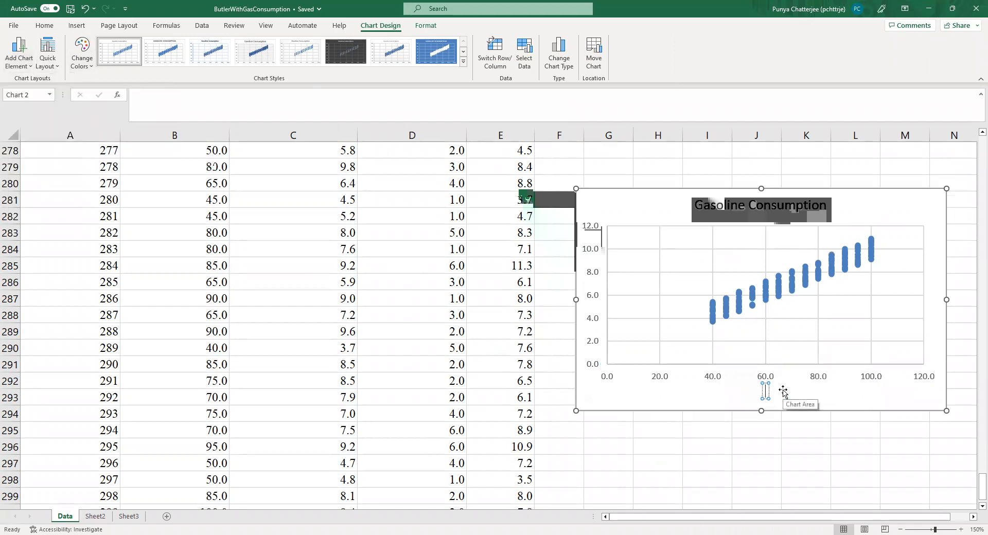
text(Miles)
click(776, 430)
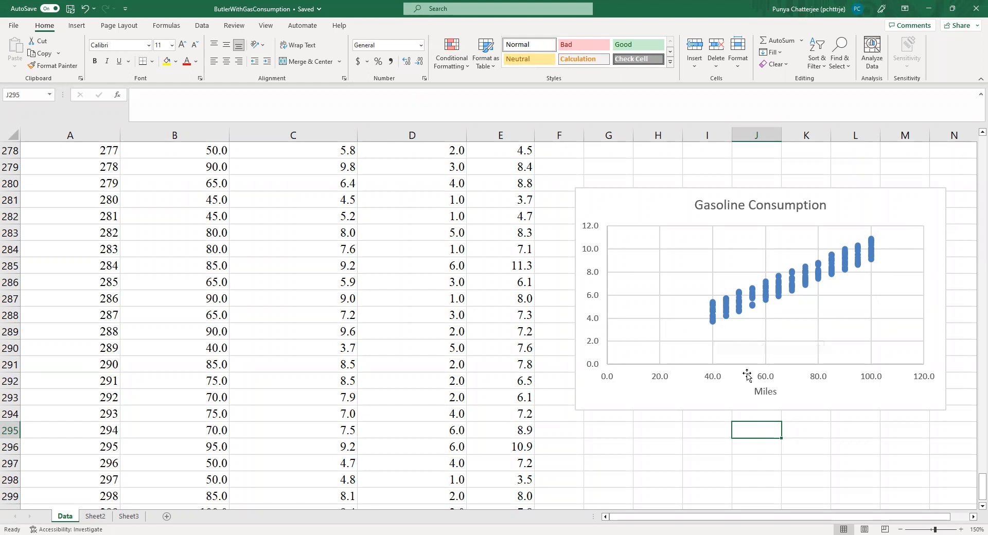
mouse_move(711, 321)
click(619, 430)
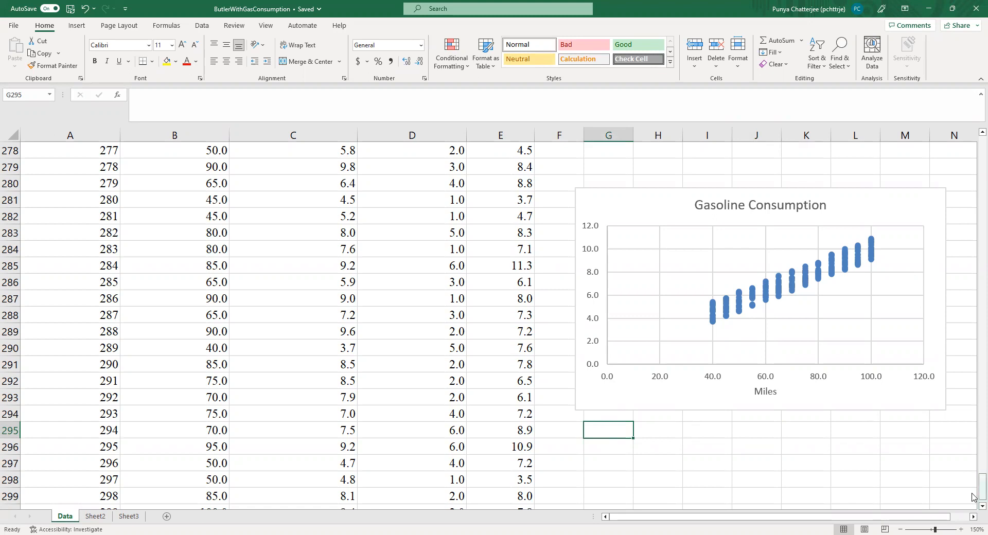
Step: Enter the heading Correlation Coefficients in cell G1 of the Data sheet
drag(973, 494, 973, 139)
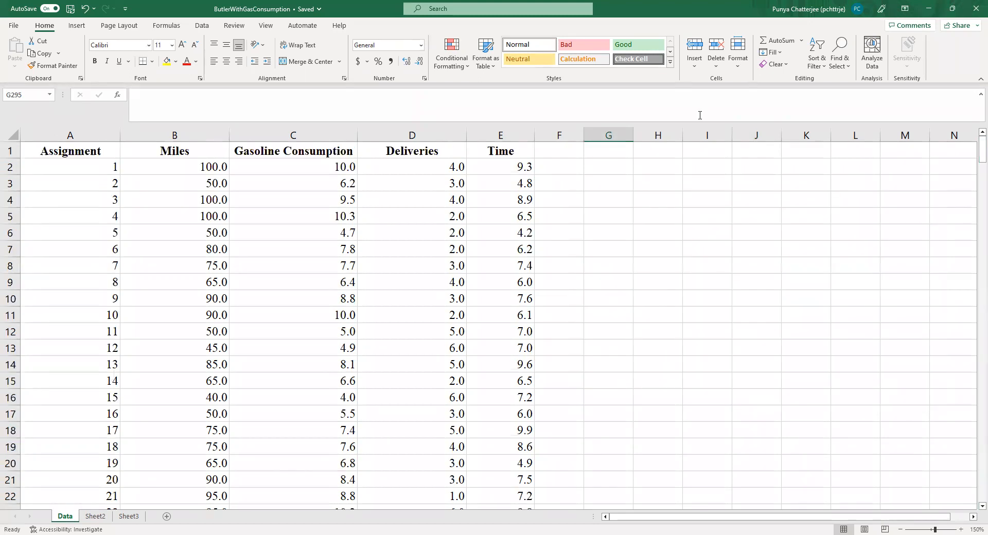
click(595, 149)
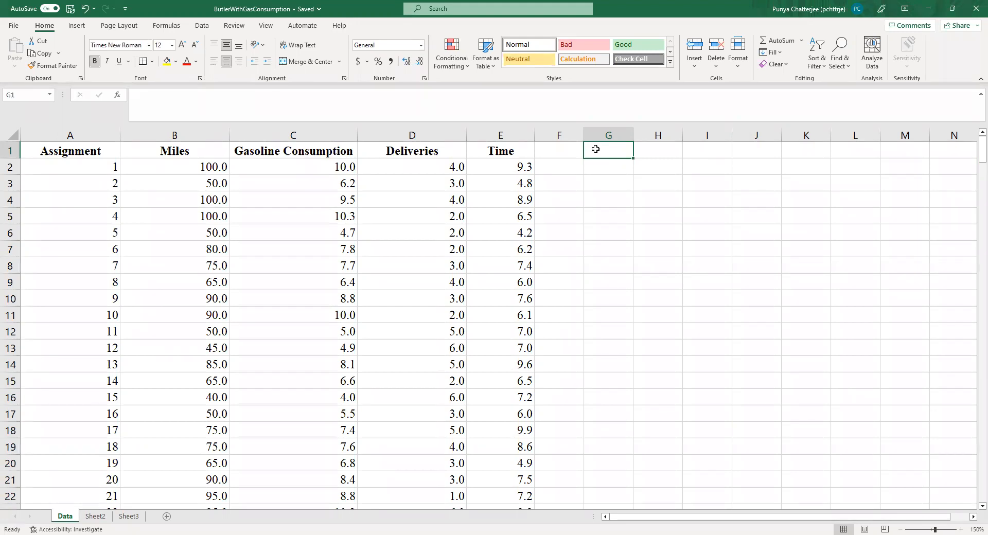
text(Corr)
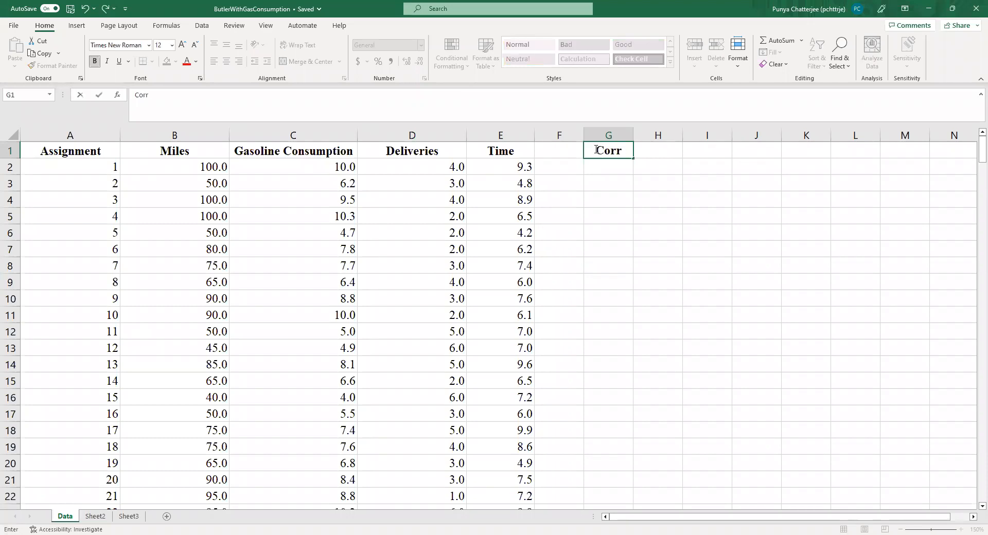
text(elation)
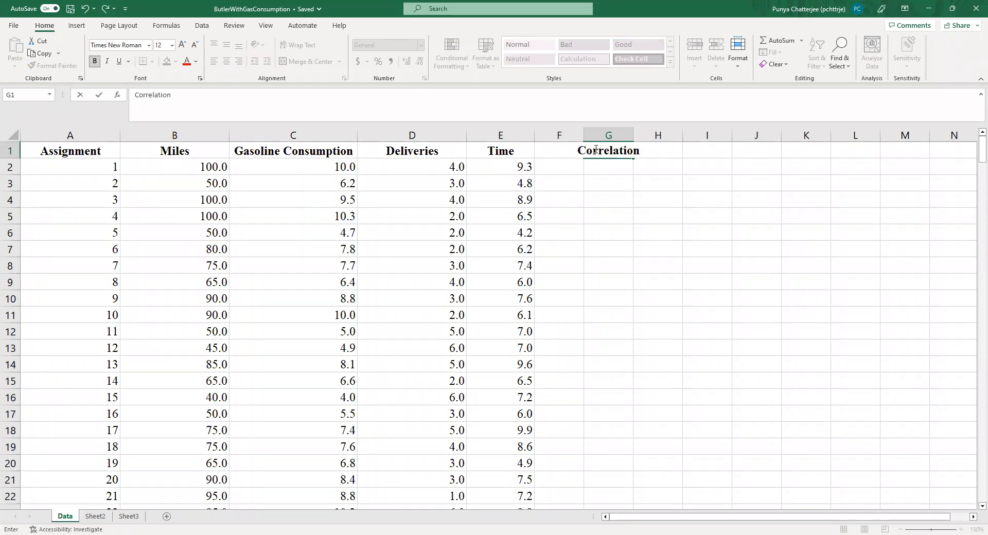
text( Coefficients)
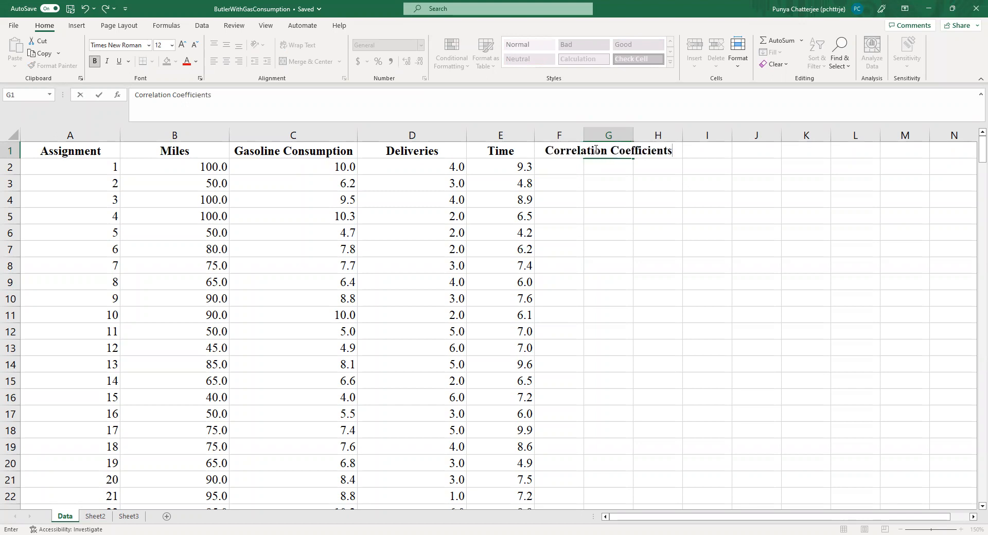
click(656, 284)
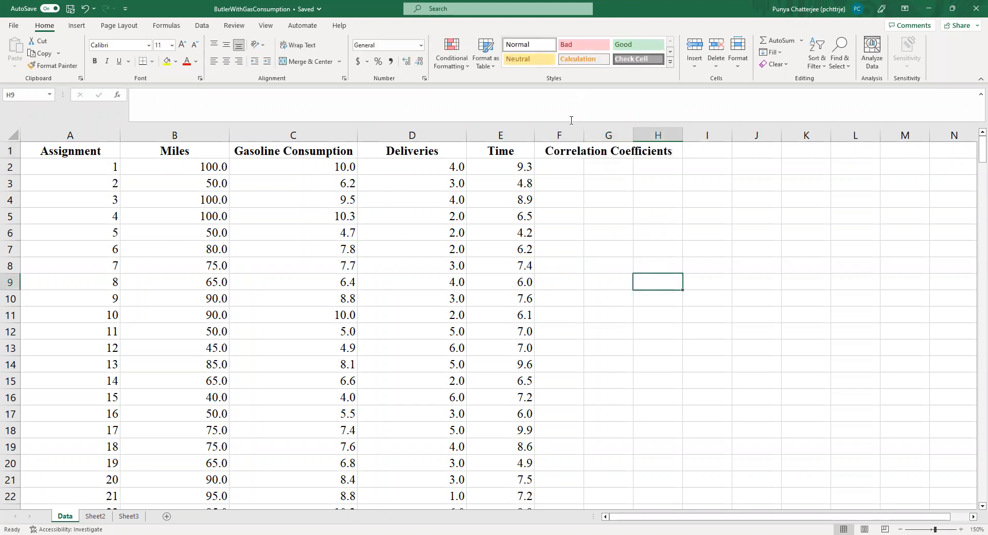
Step: Enter the label Miles & Gas in cell G2, under the Correlation Coefficients heading
click(574, 155)
click(604, 170)
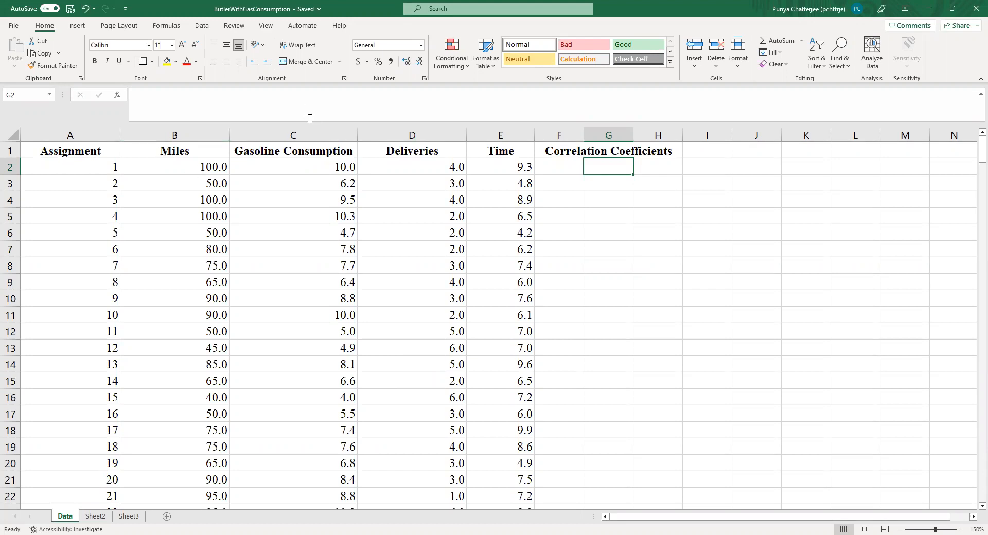
text(Mi)
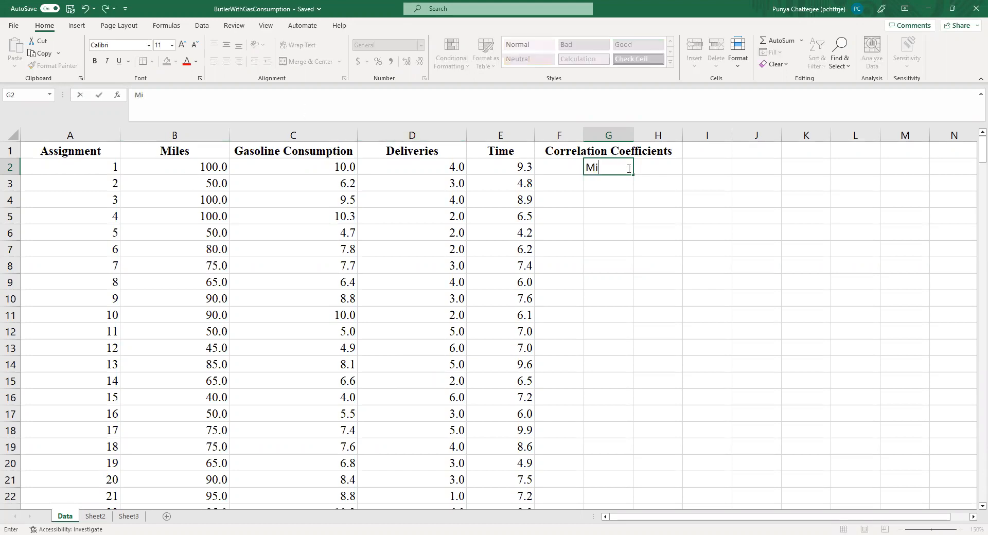
text(les & Gas)
click(649, 256)
Step: Calculate the correlation between miles and gasoline consumption in H2 with CORREL, using B2:B301 and C2:C301 as the two arrays
click(671, 167)
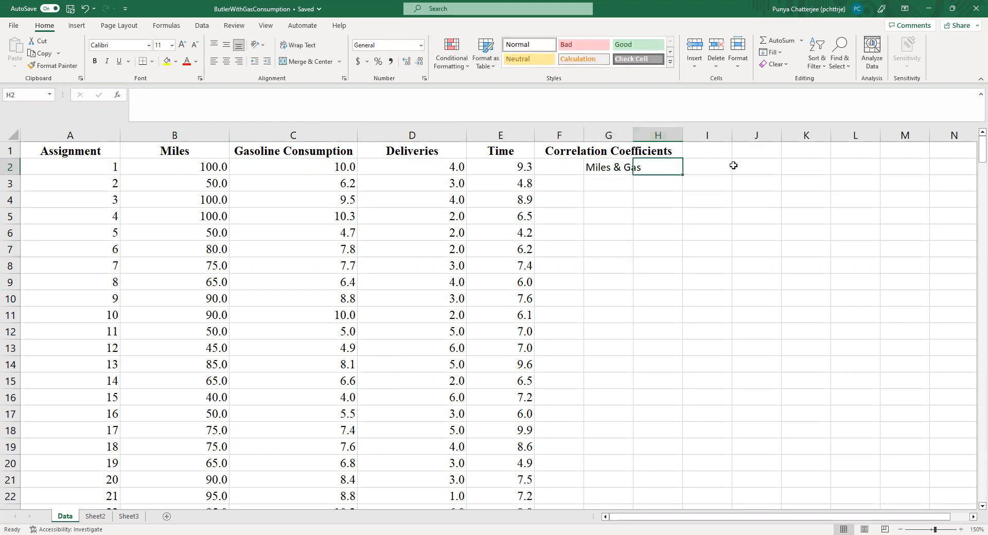
text(=)
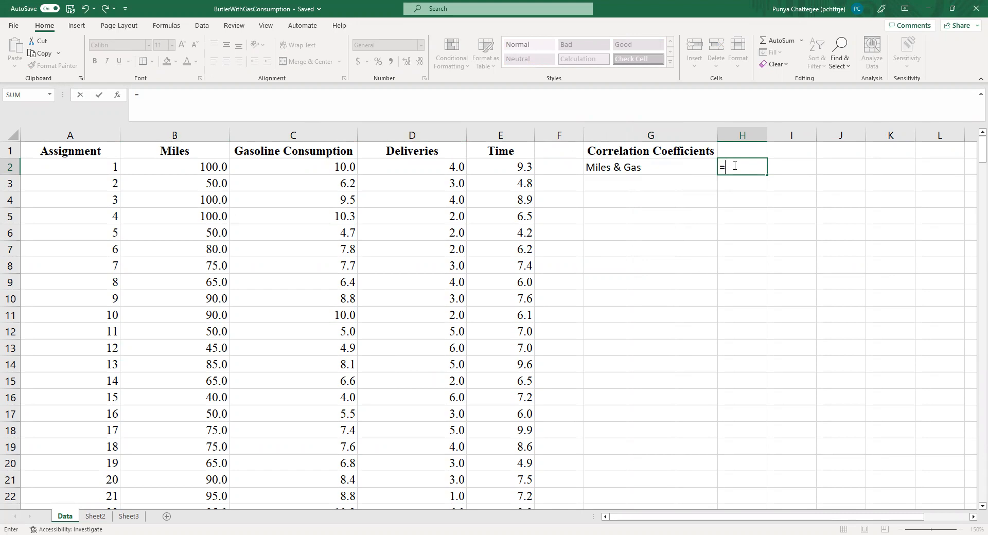
text(cor)
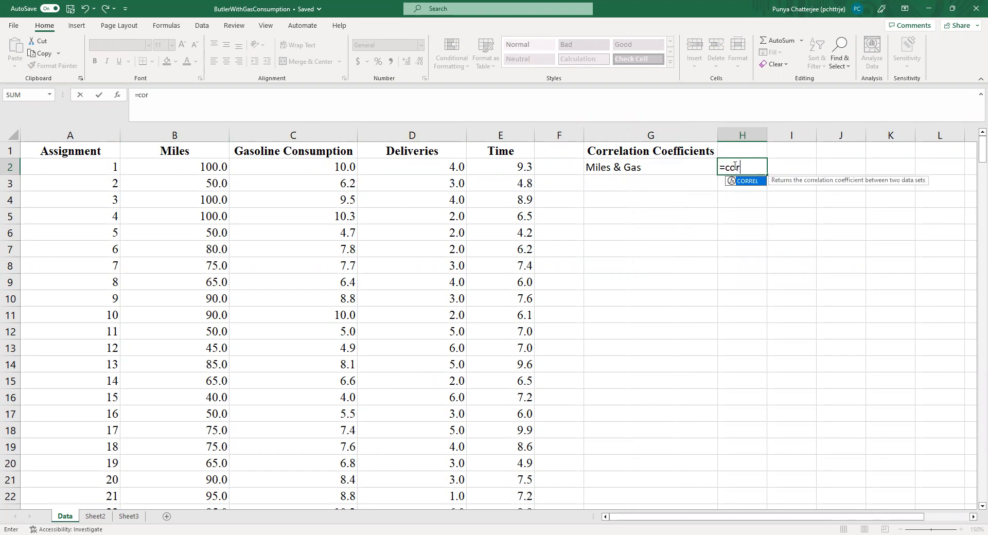
key(Tab)
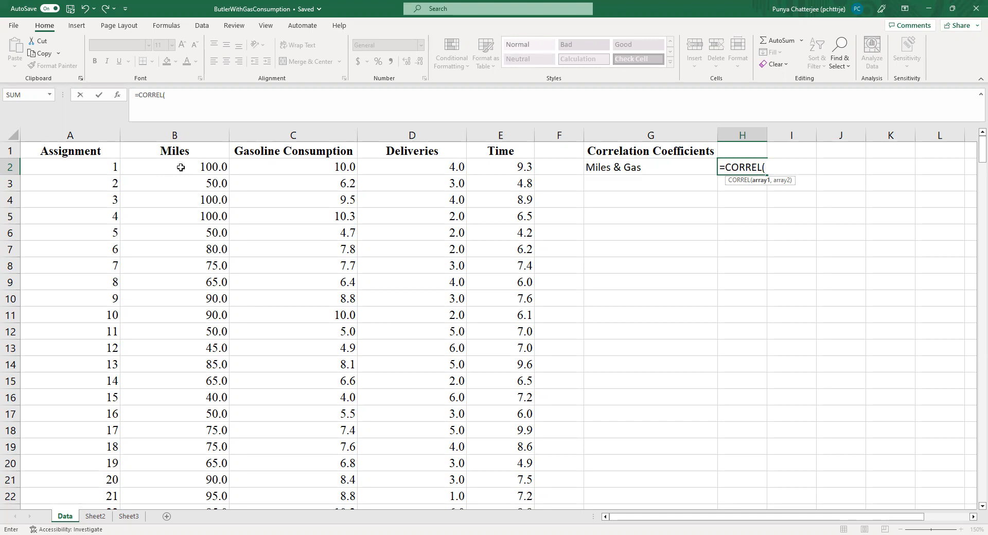
click(181, 167)
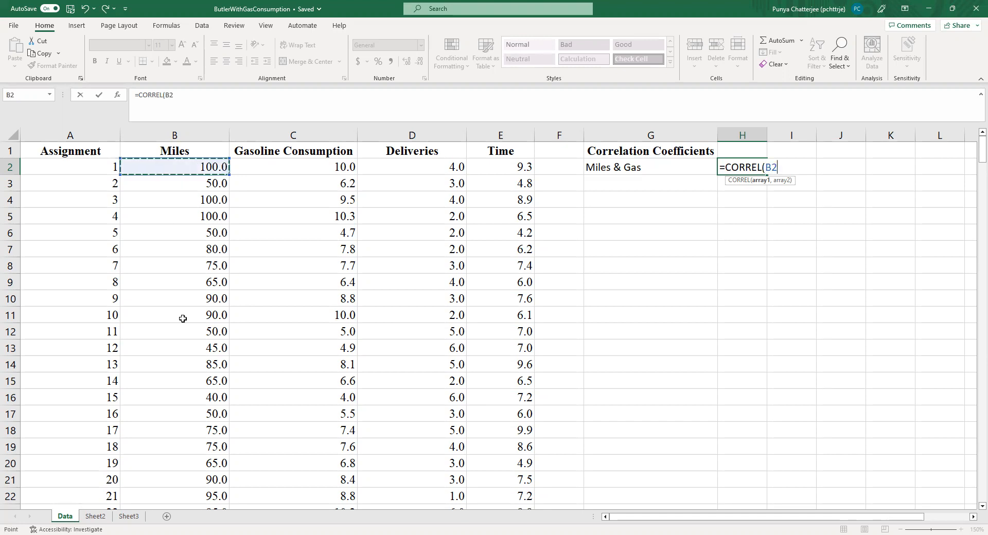
drag(182, 319, 175, 523)
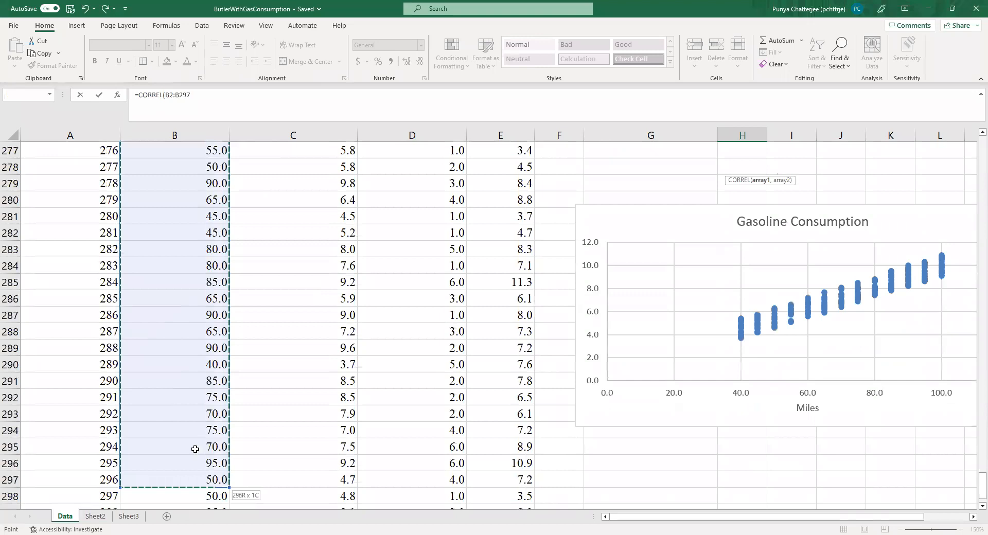
drag(197, 444, 196, 445)
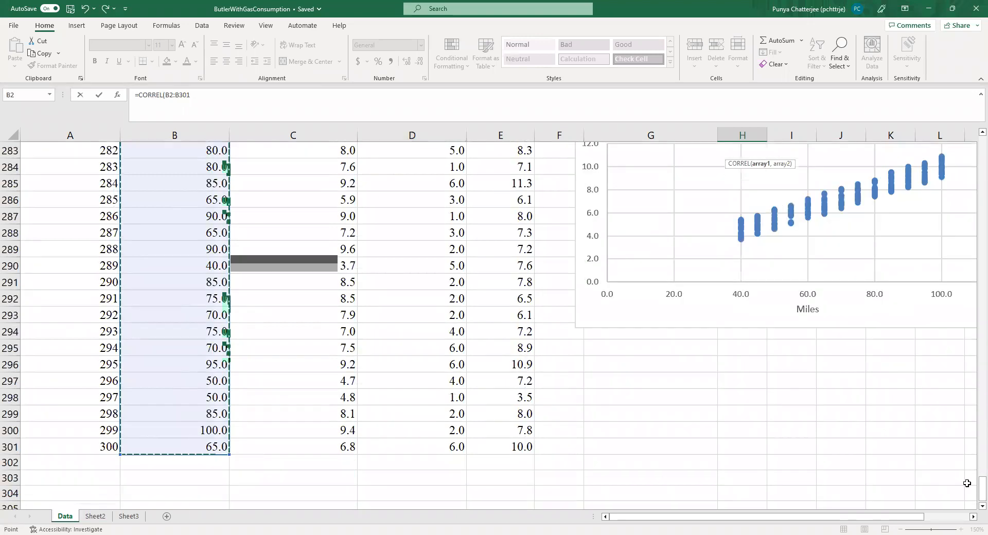
drag(982, 492, 982, 150)
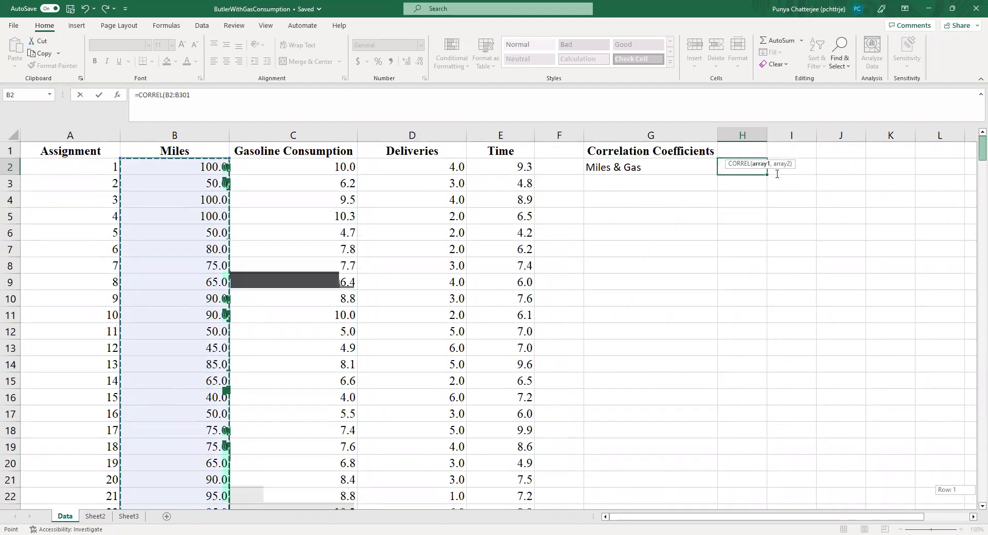
text(,)
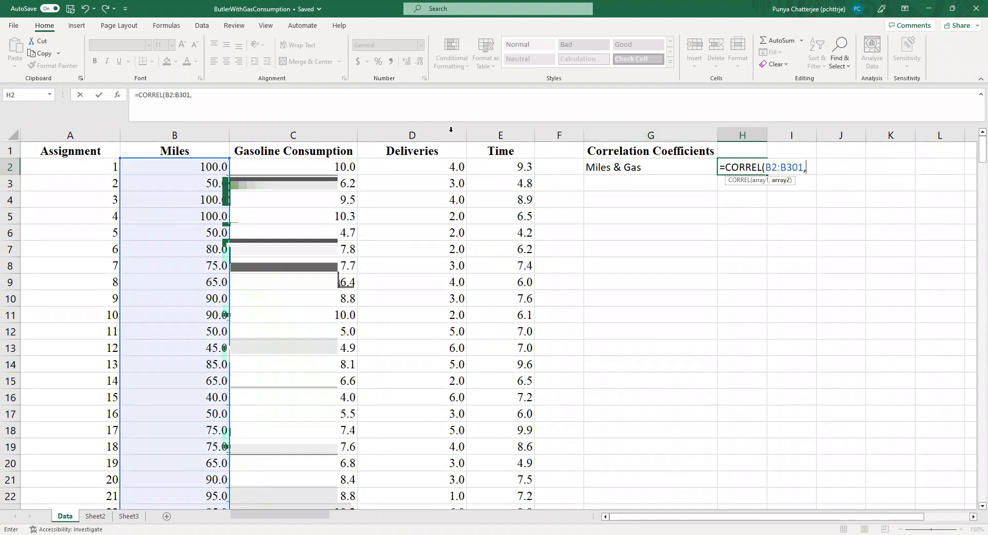
click(333, 166)
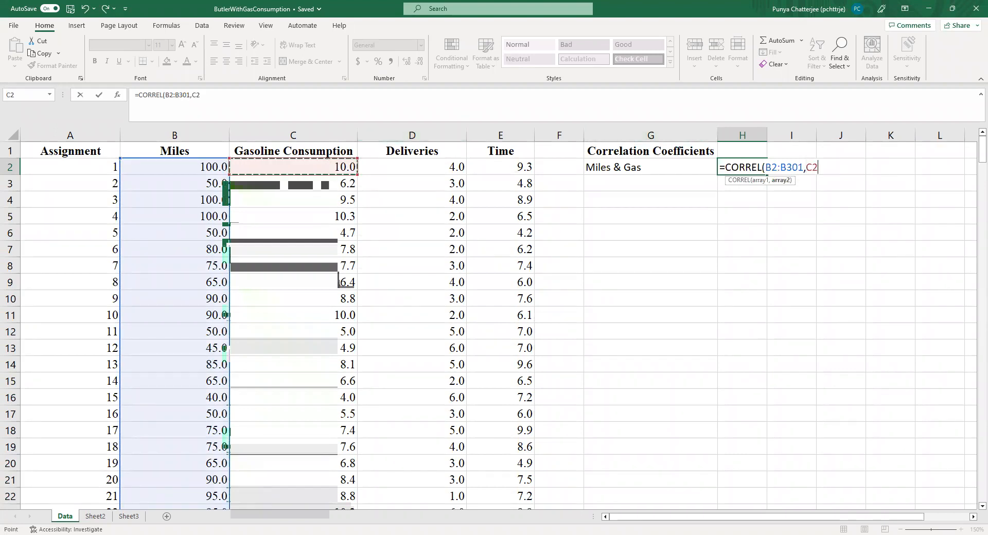
drag(338, 281, 307, 474)
drag(972, 494, 973, 154)
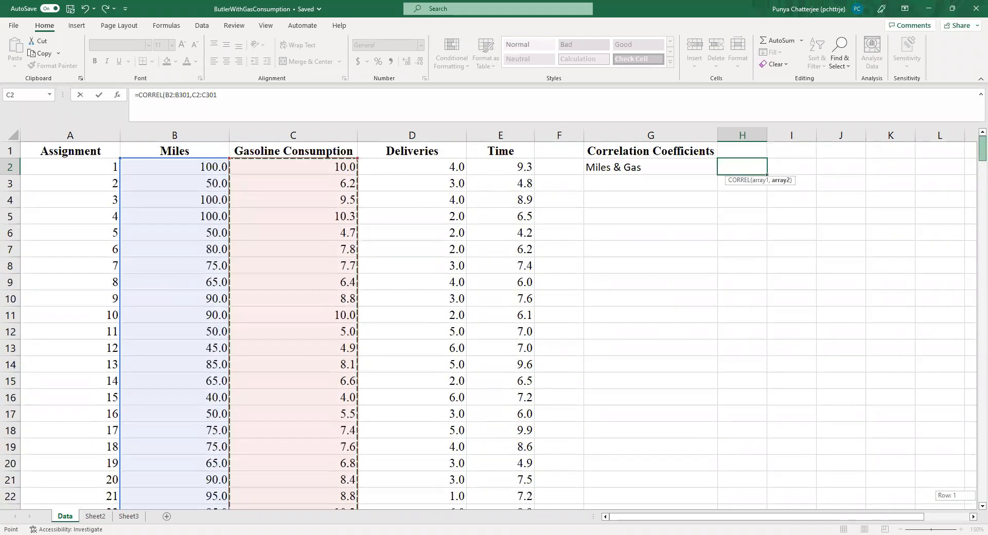
text())
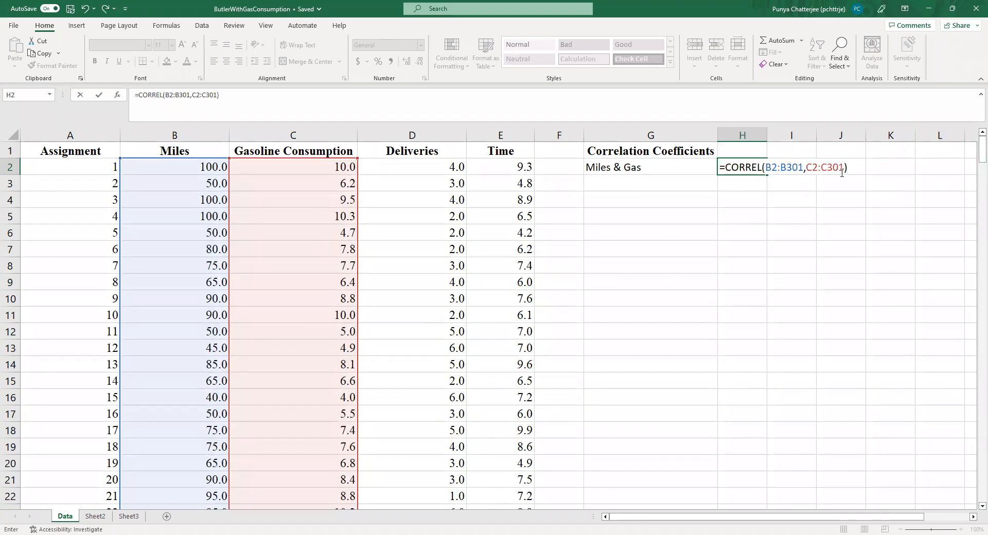
key(Return)
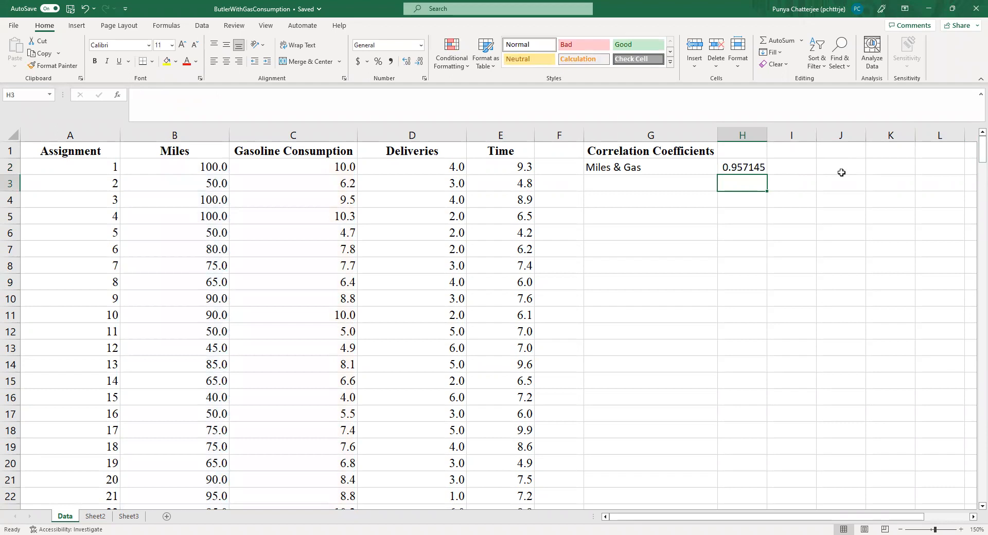
Step: Enter the label Miles & Deliveries in cell G3, below the Miles & Gas label
click(730, 163)
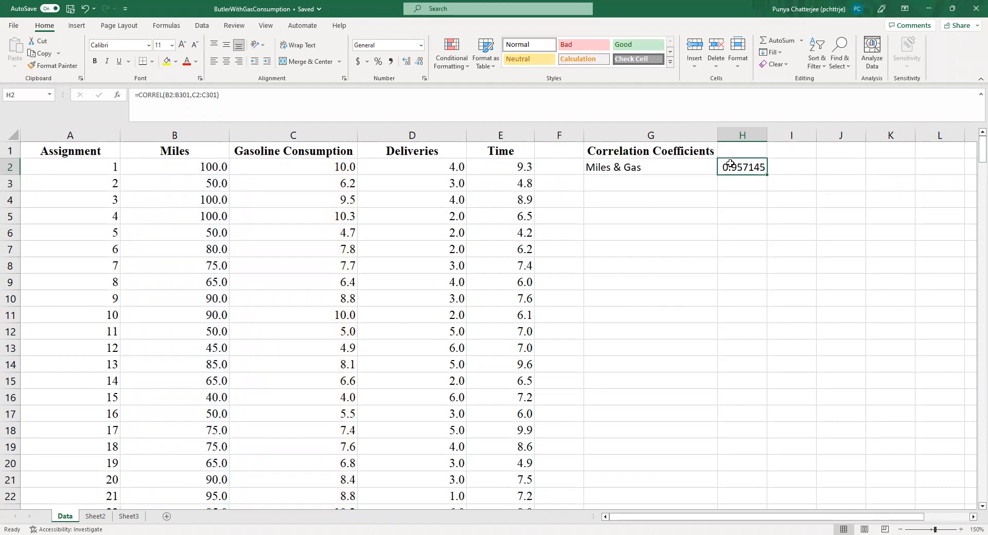
click(681, 182)
text(Miles)
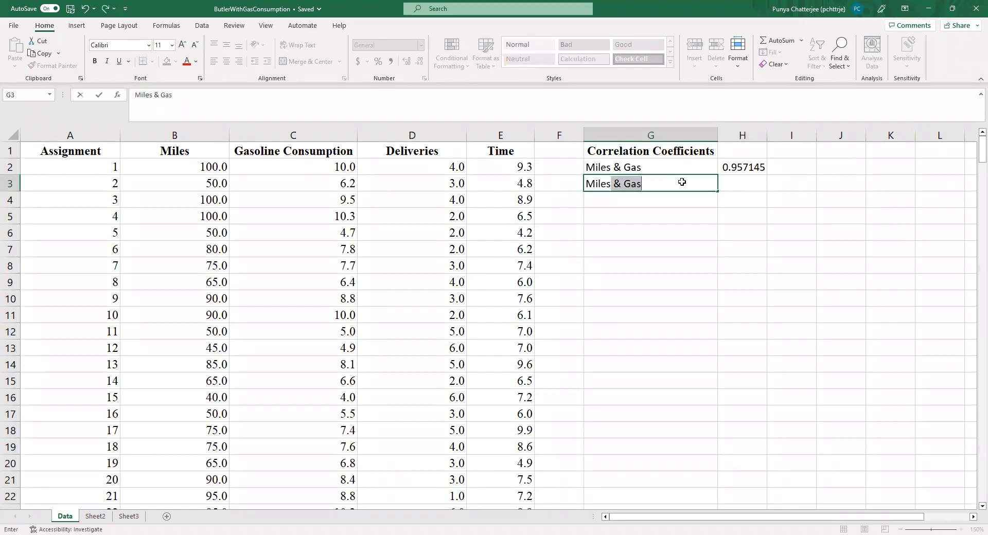
key(Tab)
click(671, 183)
double_click(631, 185)
double_click(632, 184)
text(Deliver)
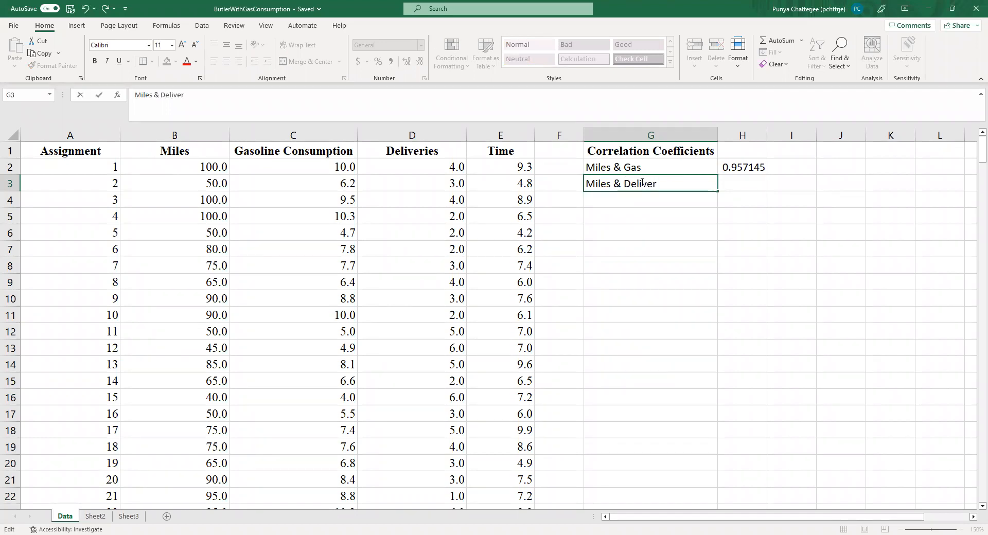
text(ies)
Step: Calculate the correlation between miles and deliveries in H3 with CORREL, using B2:B301 and D2:D301 as the two arrays
click(763, 183)
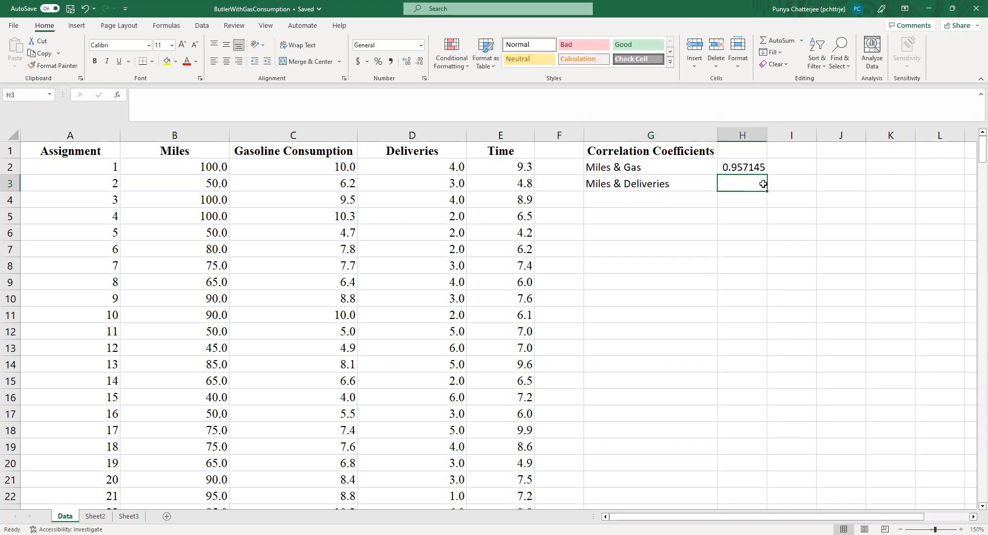
text(=)
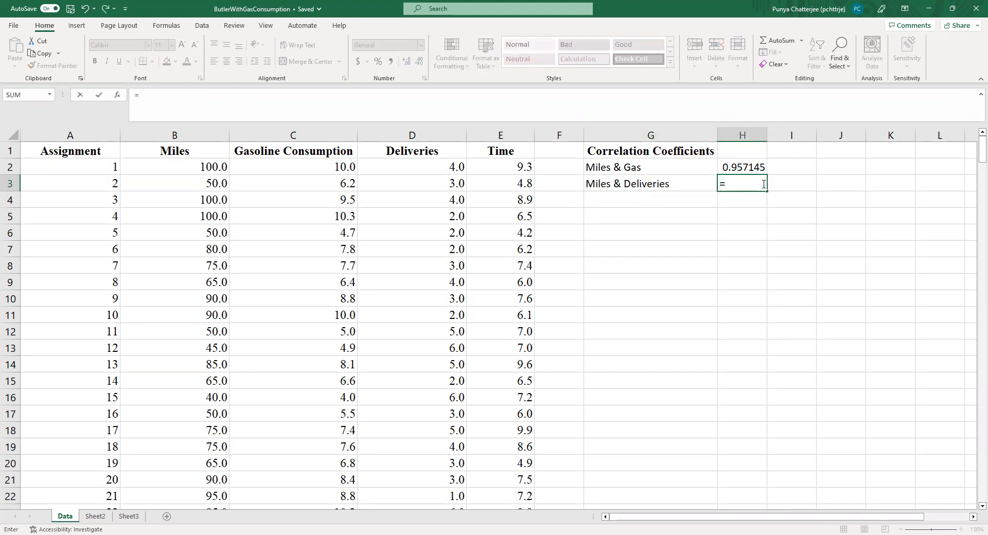
text(co)
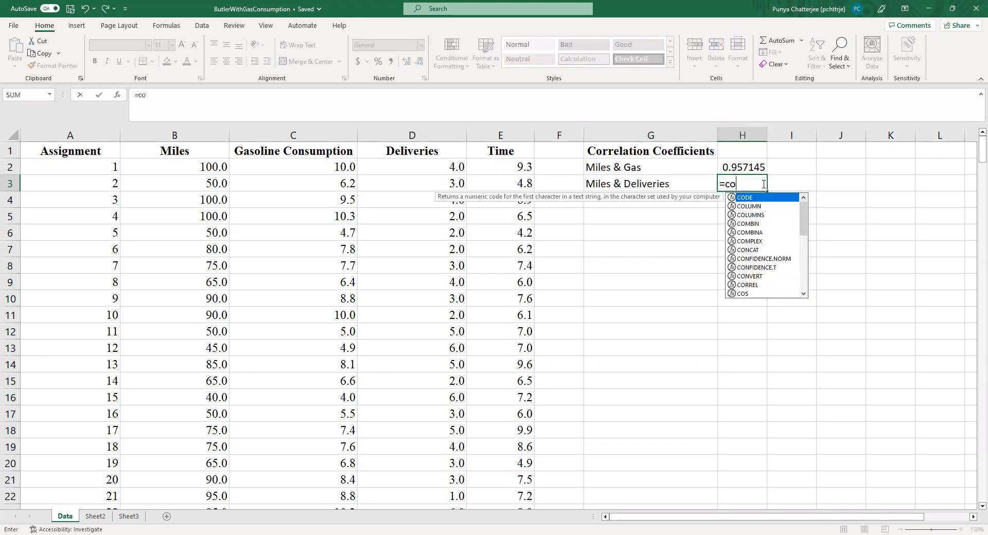
text(rrel()
click(208, 167)
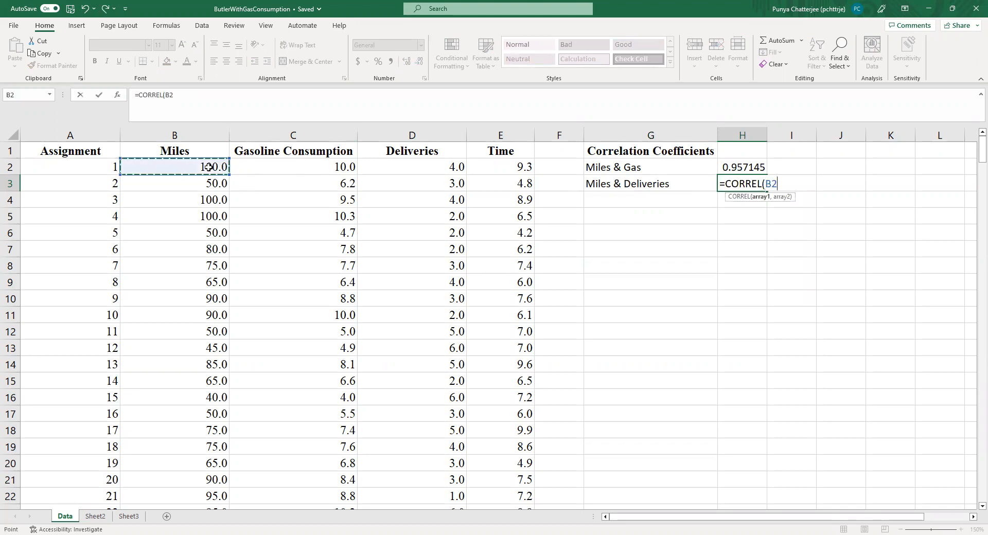
key(ctrl+shift+Down)
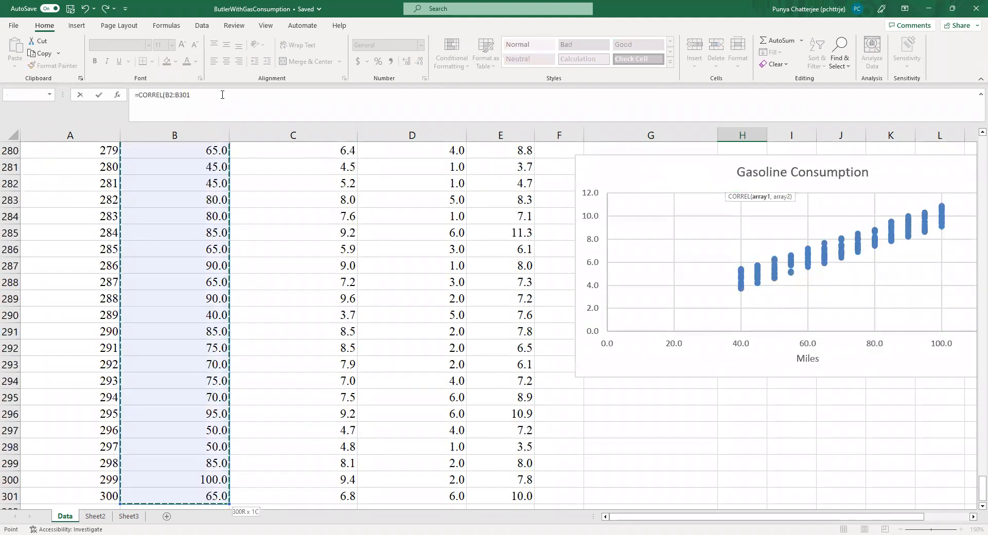
text(,)
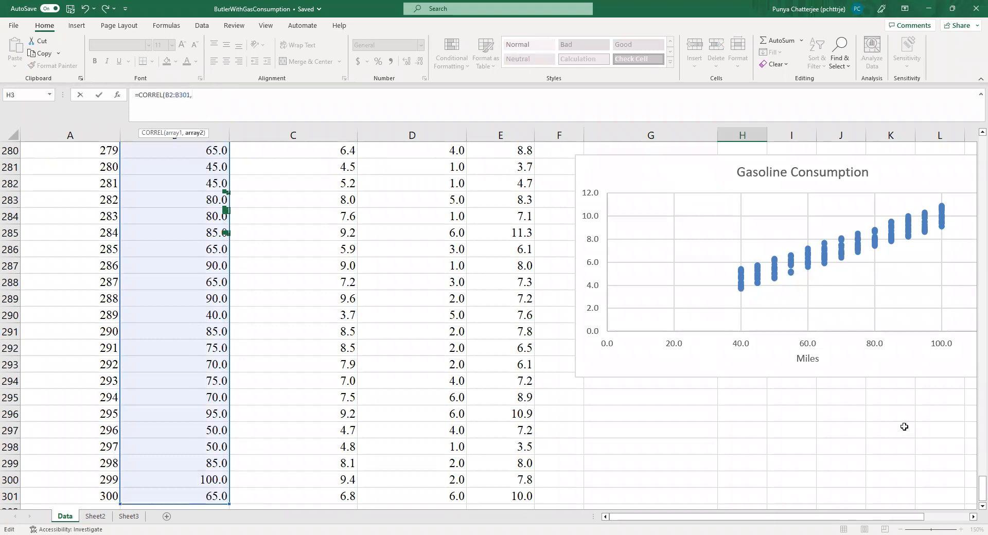
drag(973, 495, 972, 140)
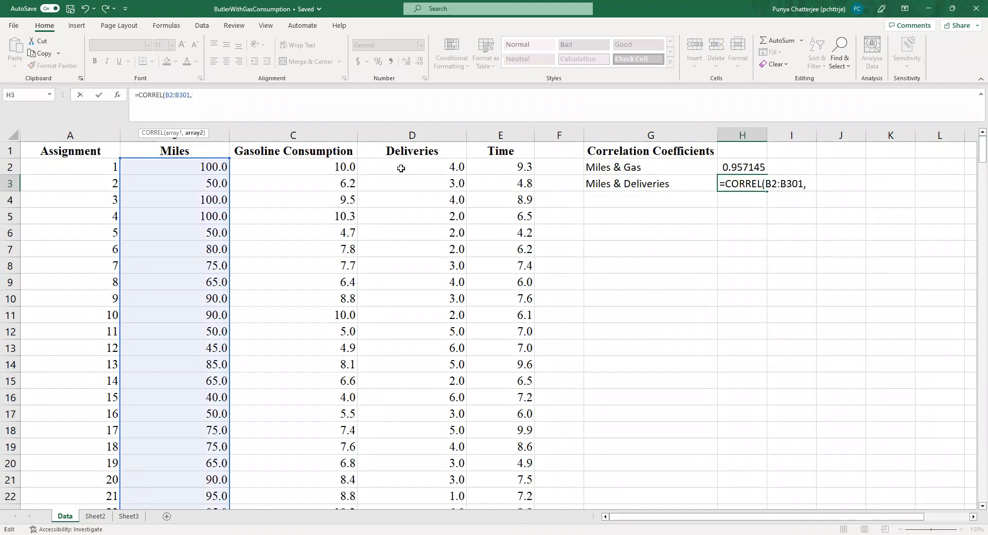
click(401, 168)
key(ctrl+shift+Down)
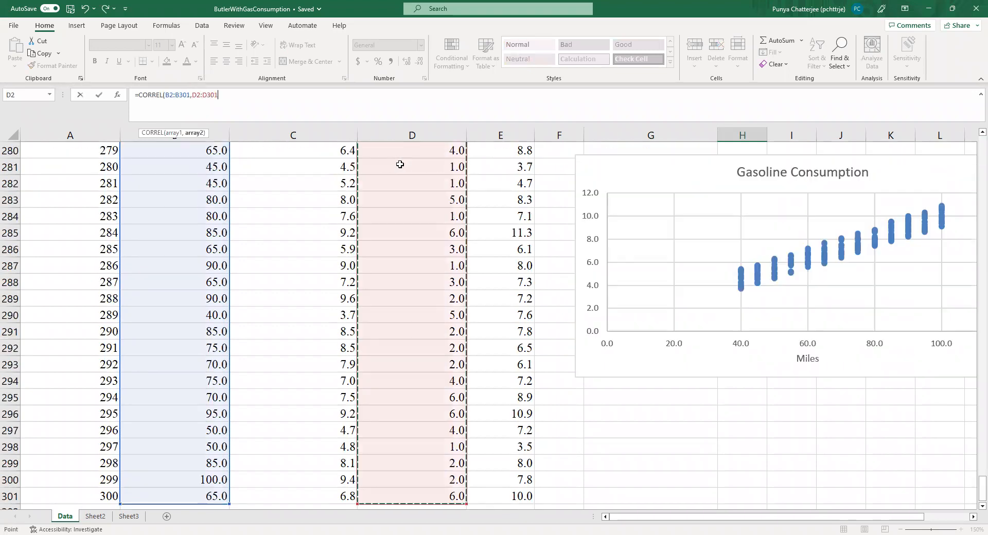
text())
key(Return)
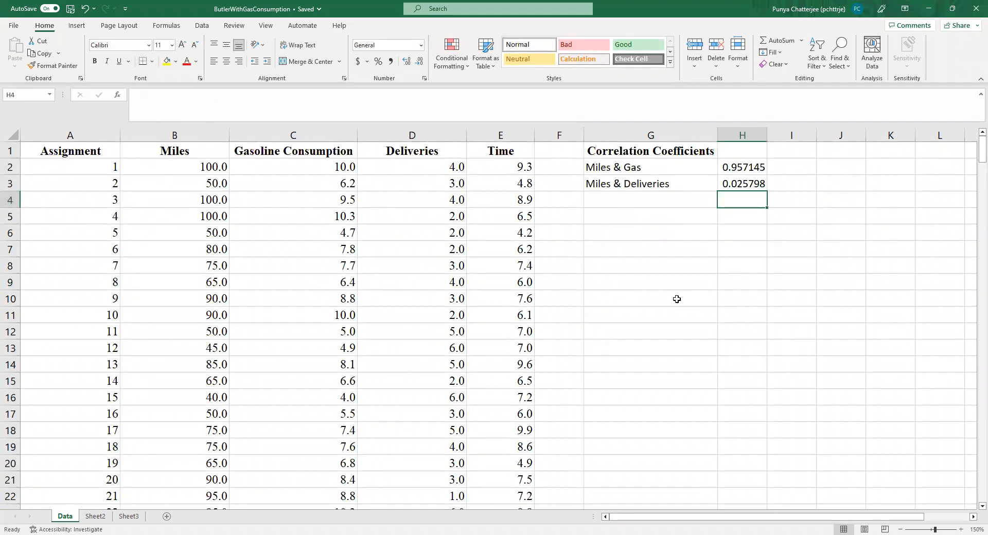
Step: Enter the label Gas & Deliveries in cell G4, below the Miles & Deliveries label
click(657, 199)
text(Miles &)
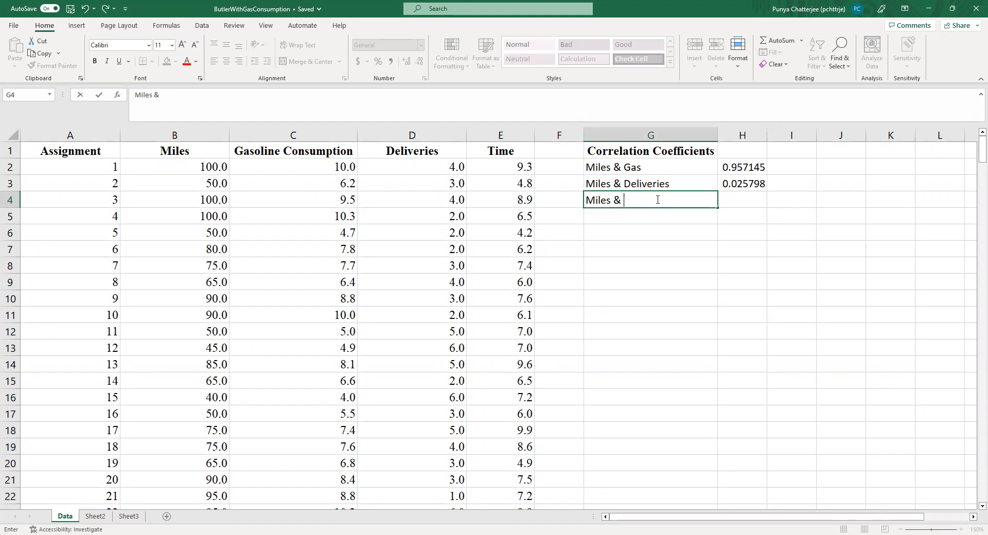
key(BackSpace)
key(BackSpace)
key(BackSpace)
key(BackSpace)
key(BackSpace)
key(BackSpace)
text(Gas & Delivereis)
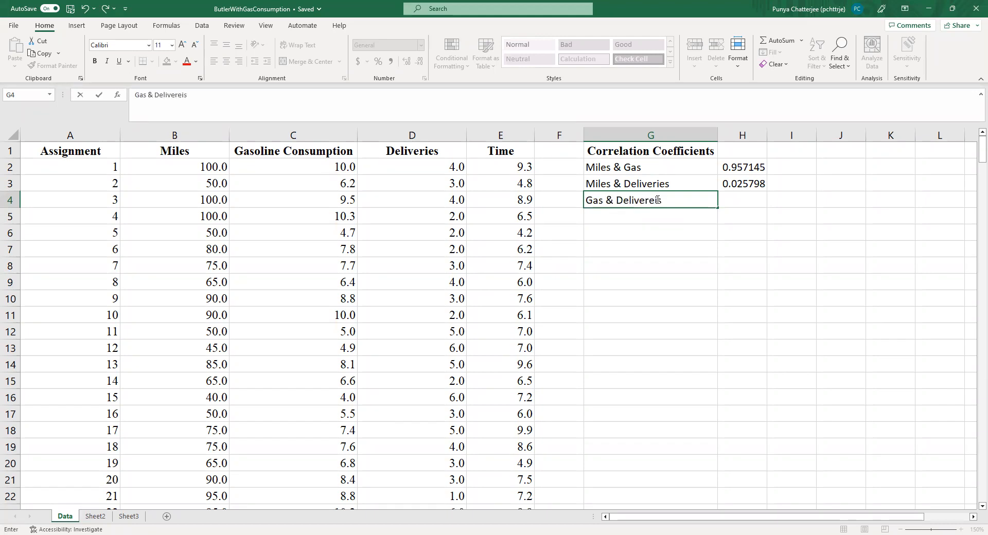
key(BackSpace)
key(BackSpace)
text(ies)
Step: Calculate the correlation between gasoline consumption and deliveries in H4 with CORREL, using C2:C301 and D2:D301 as the two arrays
click(731, 200)
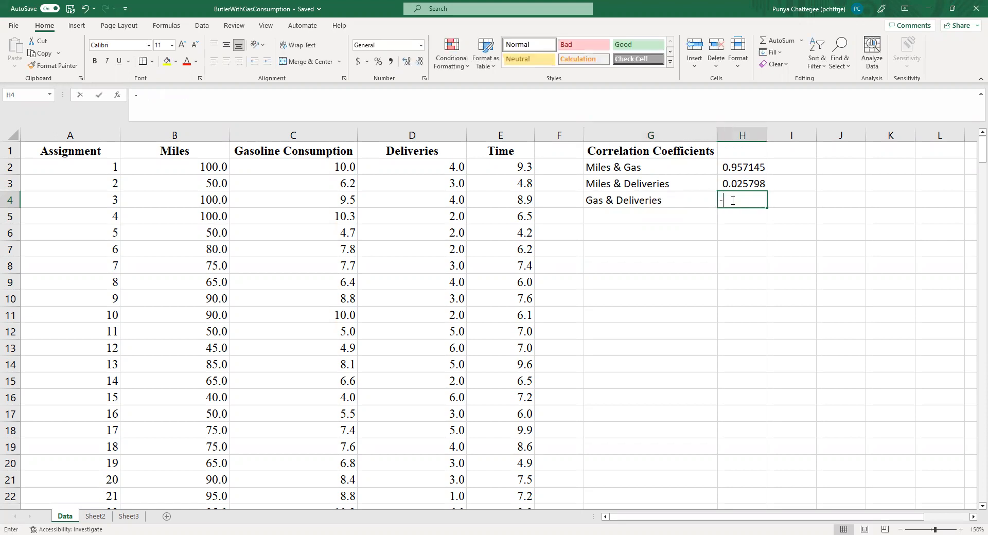
text(=)
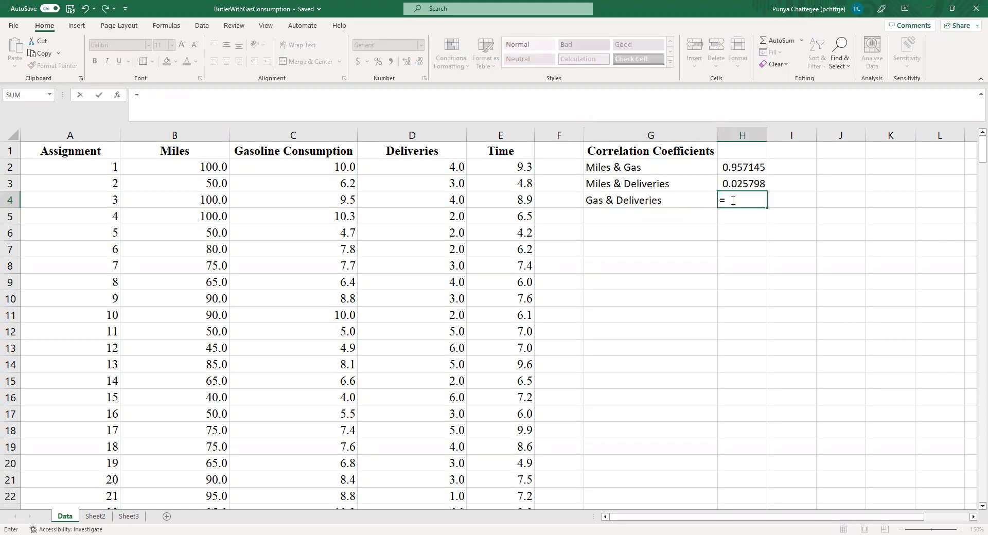
text(CORREL()
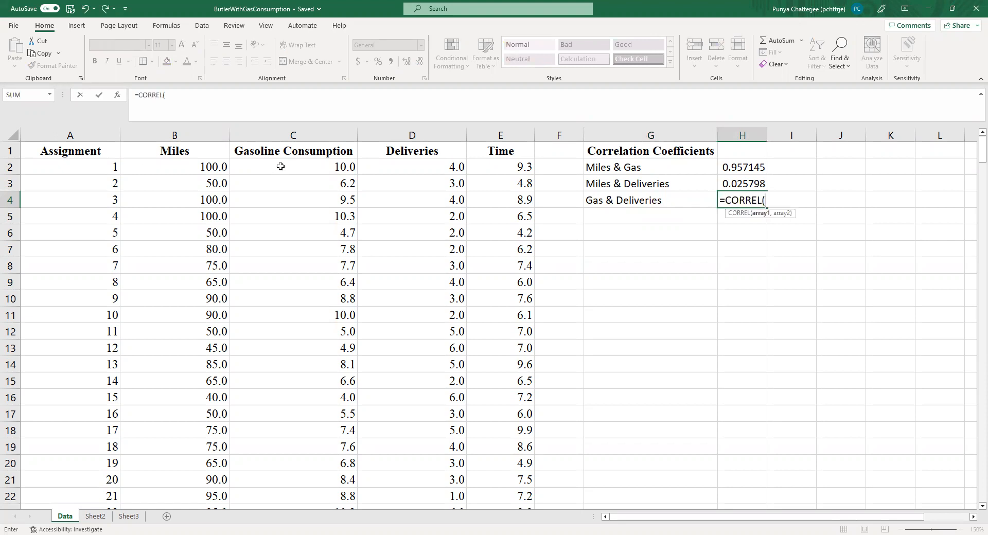
click(281, 166)
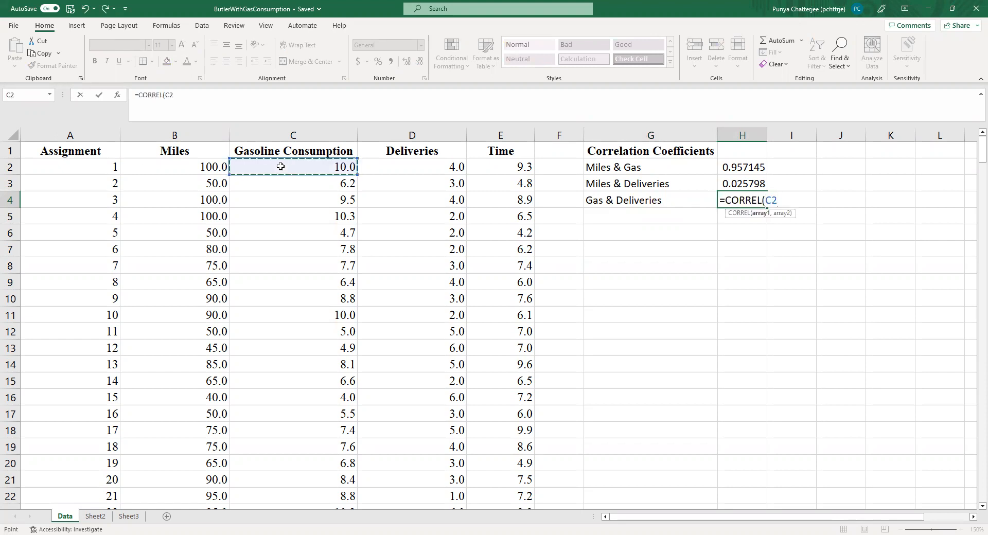
key(ctrl+shift+Down)
text(,)
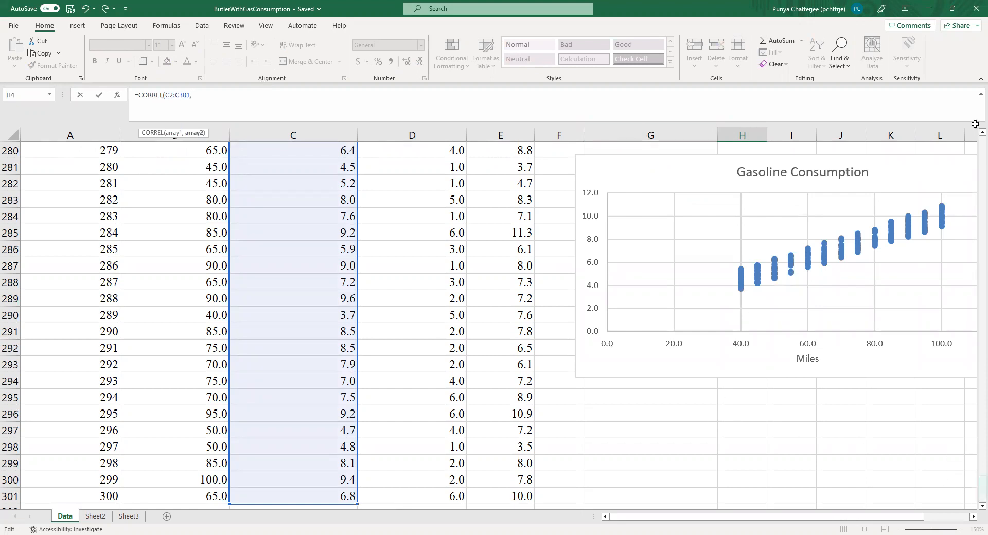
drag(982, 489, 975, 124)
click(452, 165)
key(ctrl+shift+Down)
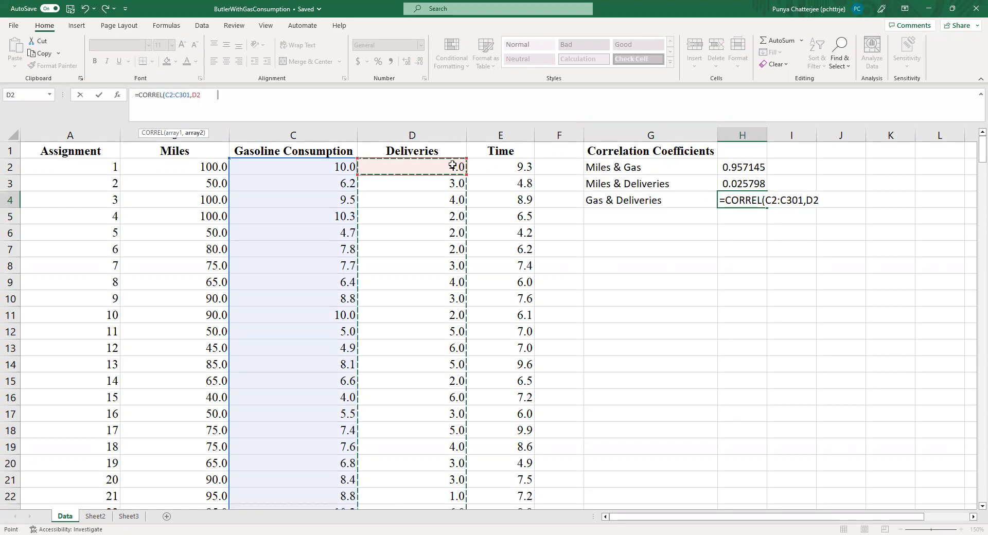
key(Return)
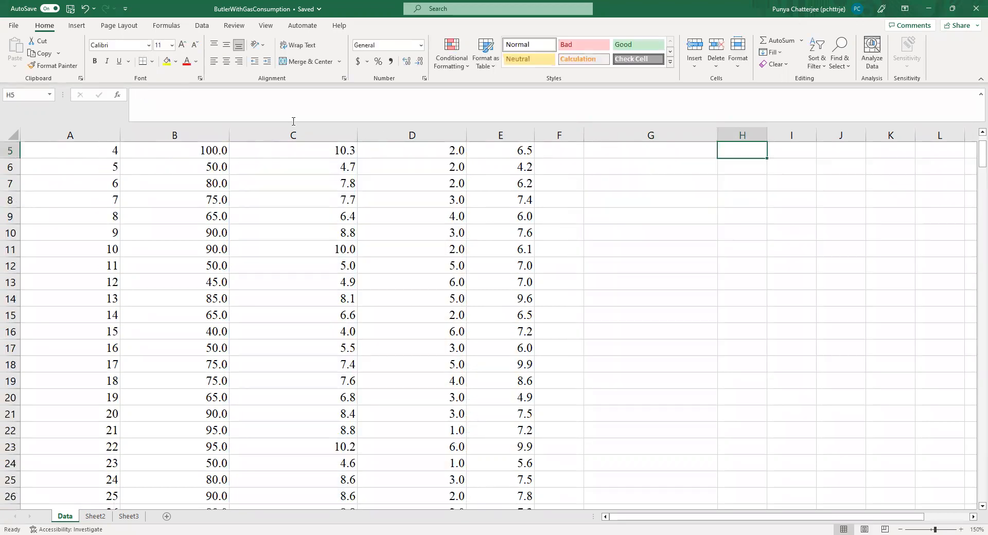
Step: Highlight the three correlation results in H2:H4 with a yellow fill
click(732, 165)
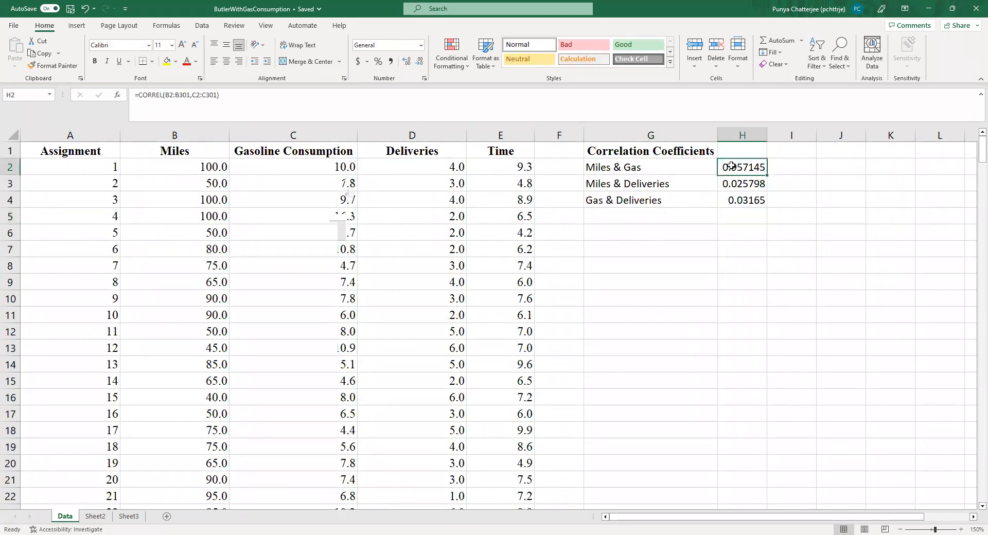
drag(732, 165, 741, 201)
click(167, 61)
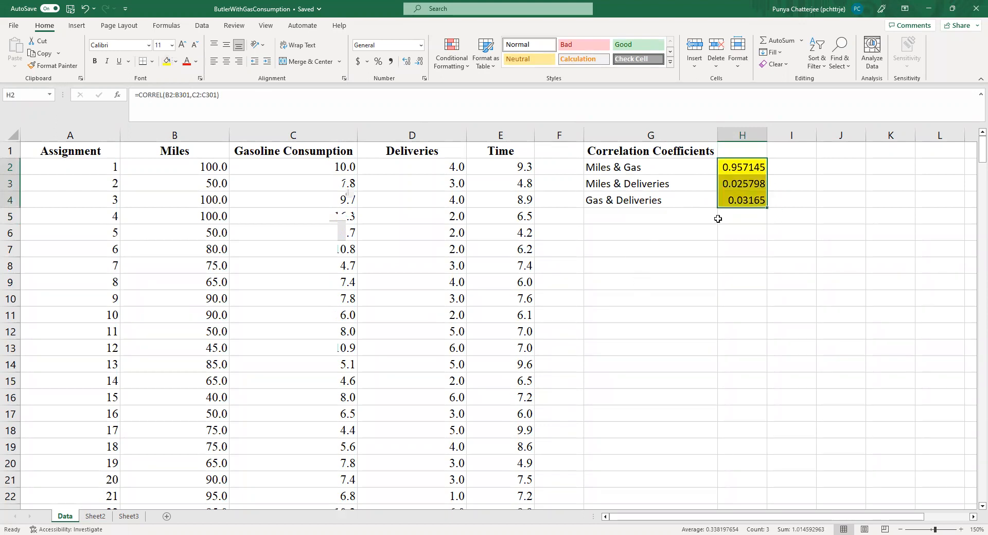
click(684, 280)
Step: Check the CORREL formulas behind the results in H2, H3 and H4, including the ranges referenced in H4
click(739, 167)
click(749, 181)
click(760, 202)
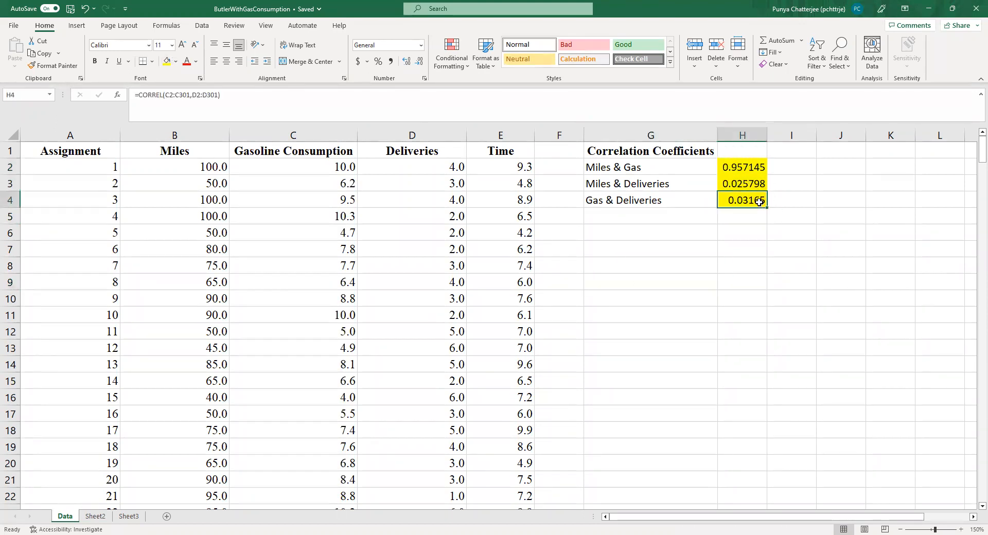
double_click(760, 202)
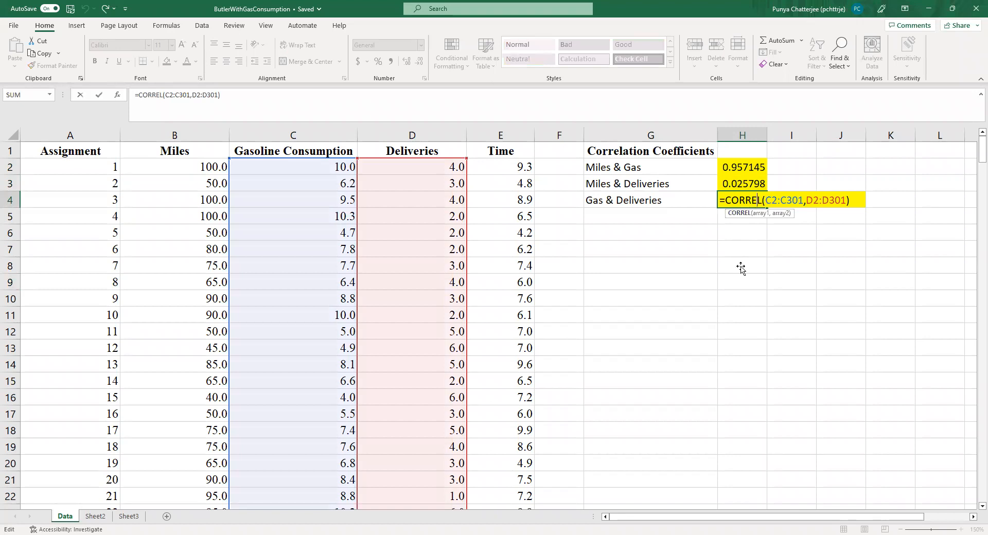
click(741, 278)
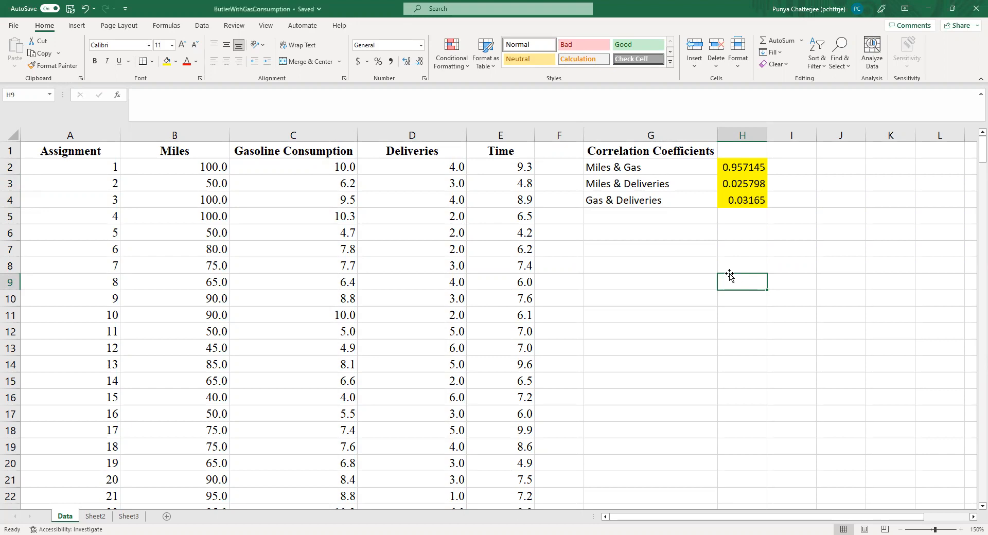
Step: Enter the possible correlation range [-1,1] in cell H1, beside the Correlation Coefficients heading
click(735, 148)
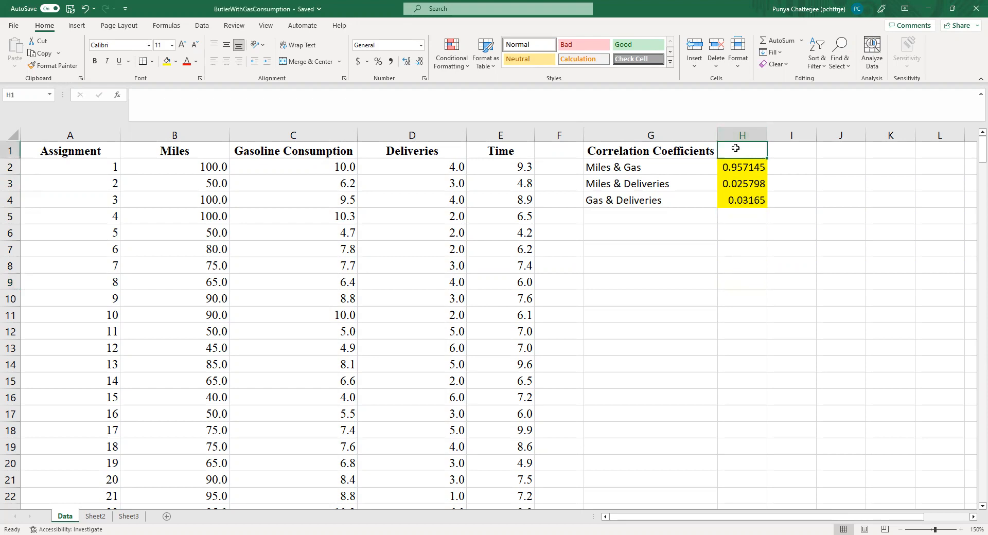
text([-1,1])
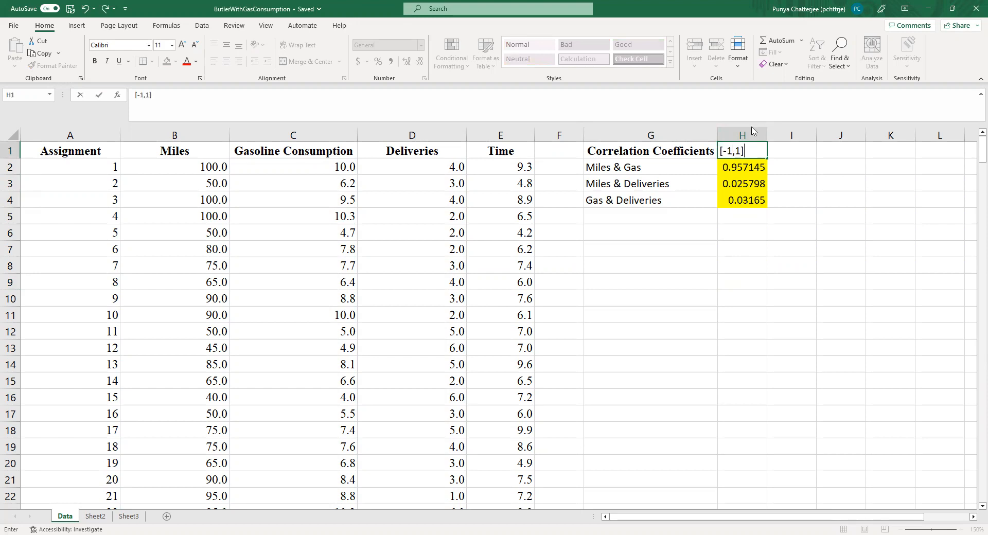
click(760, 350)
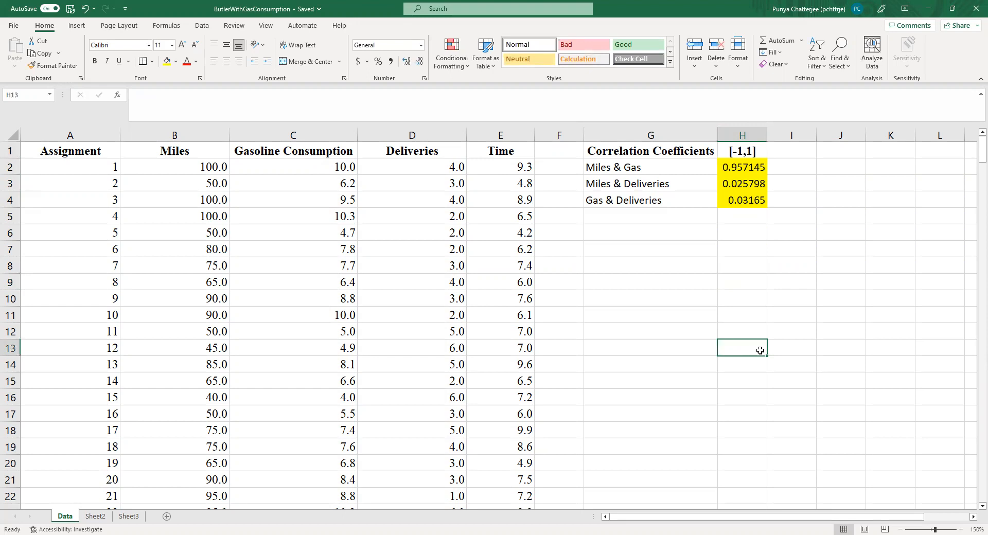
click(797, 149)
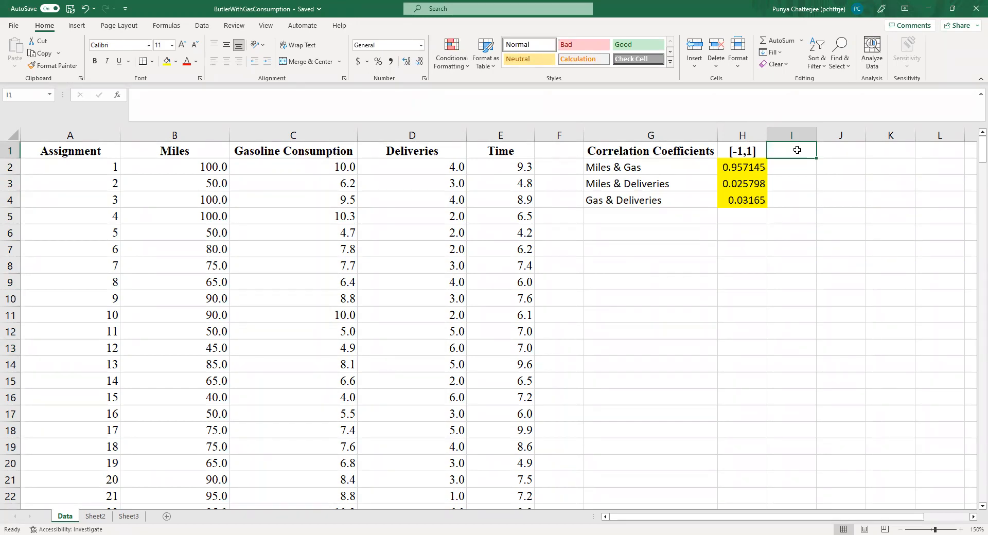
click(749, 169)
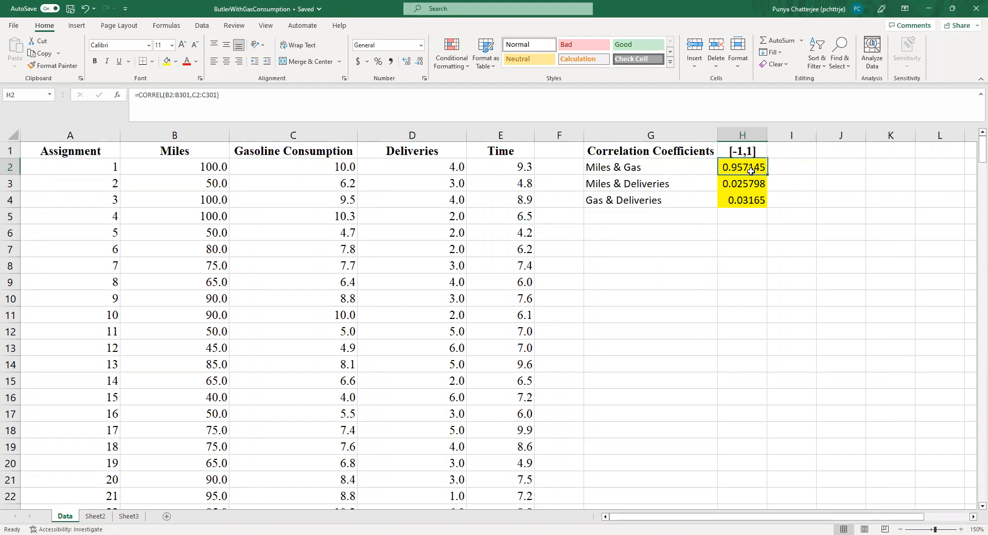
click(800, 151)
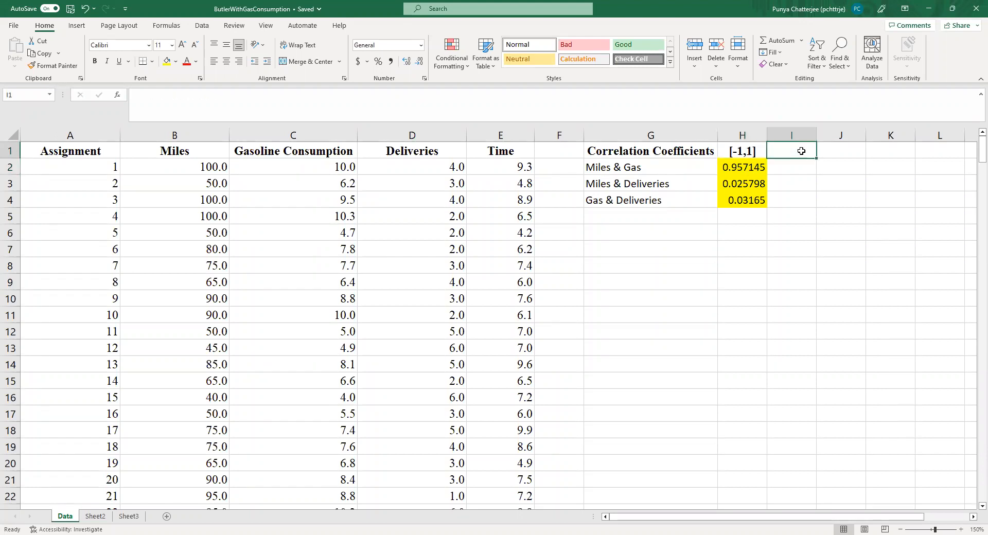
click(757, 165)
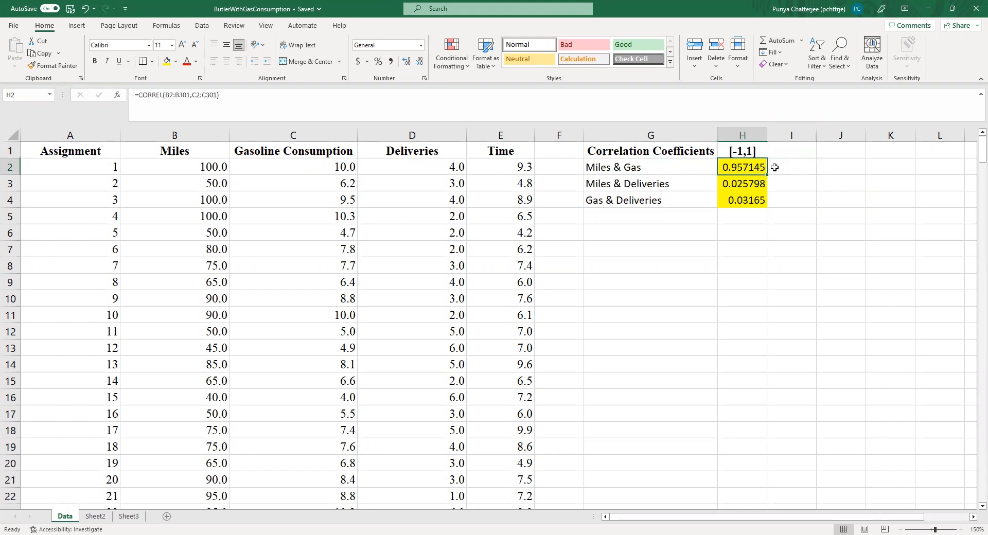
click(774, 167)
click(780, 154)
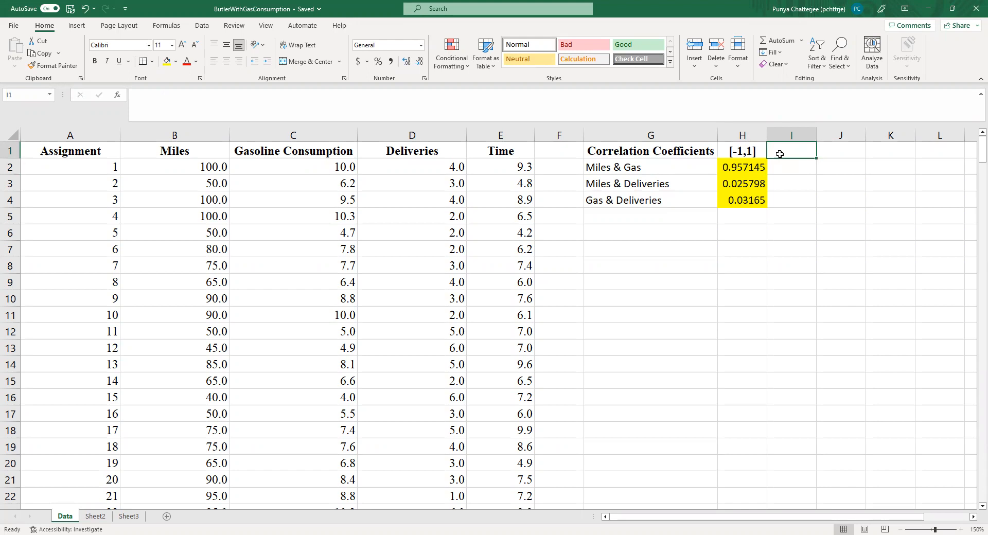
text(0)
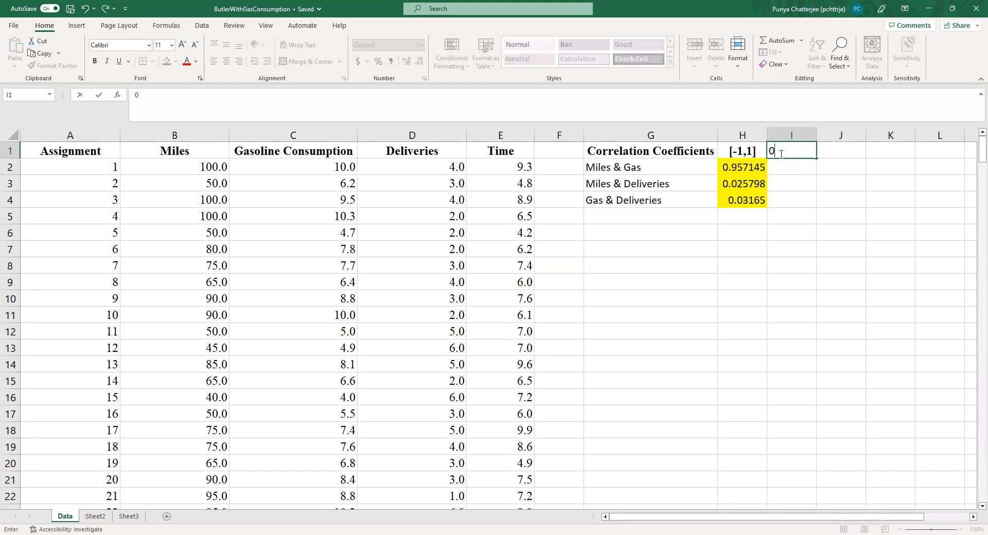
text(.7)
key(Left)
Step: Enter the heading "Is highly correlated?" in cell I1, replacing its contents
click(779, 154)
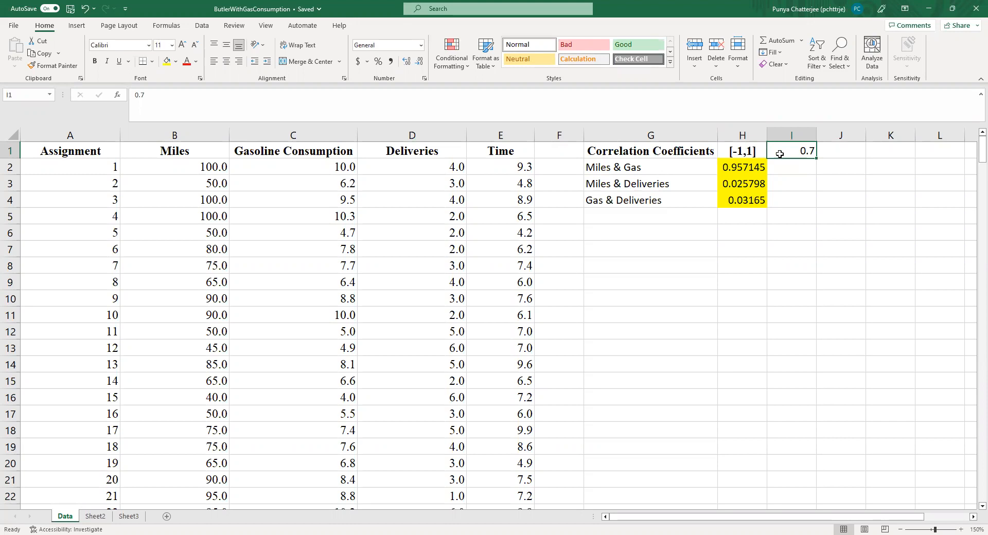
key(BackSpace)
text(Is)
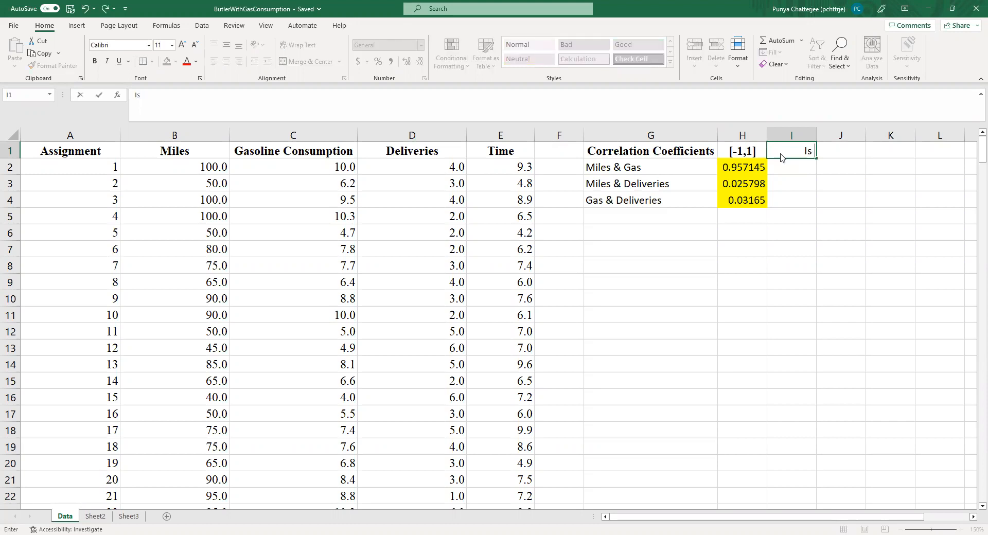
text( h)
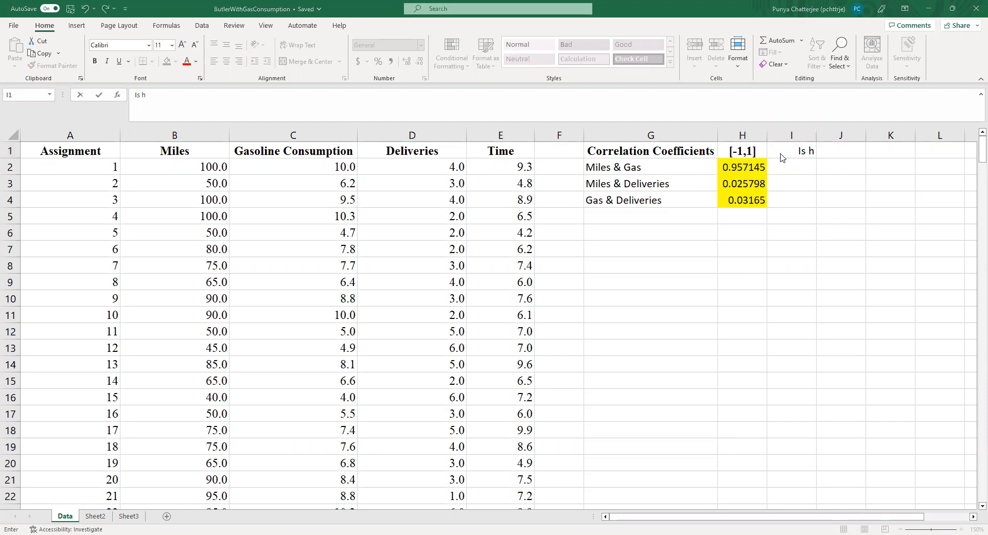
text(ighly co)
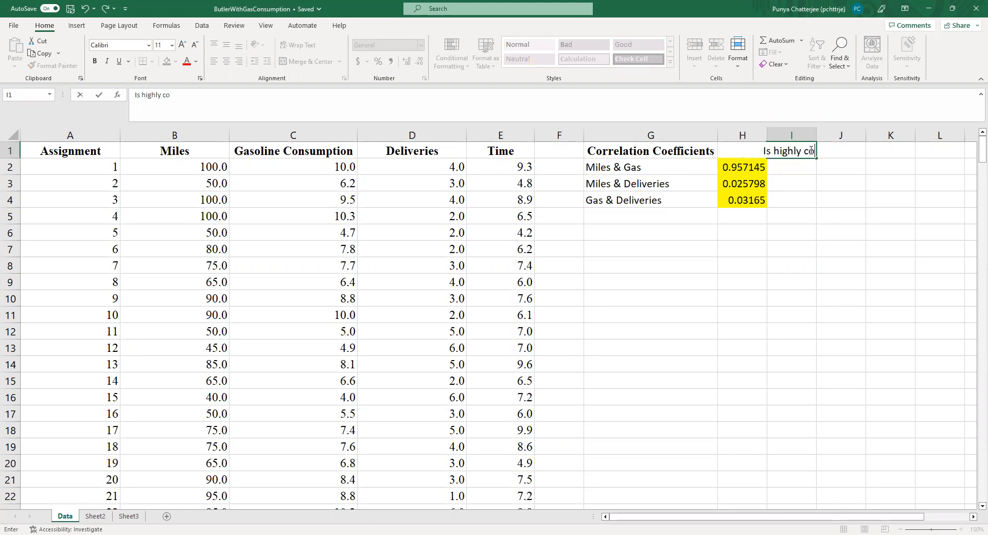
text(rrelated?)
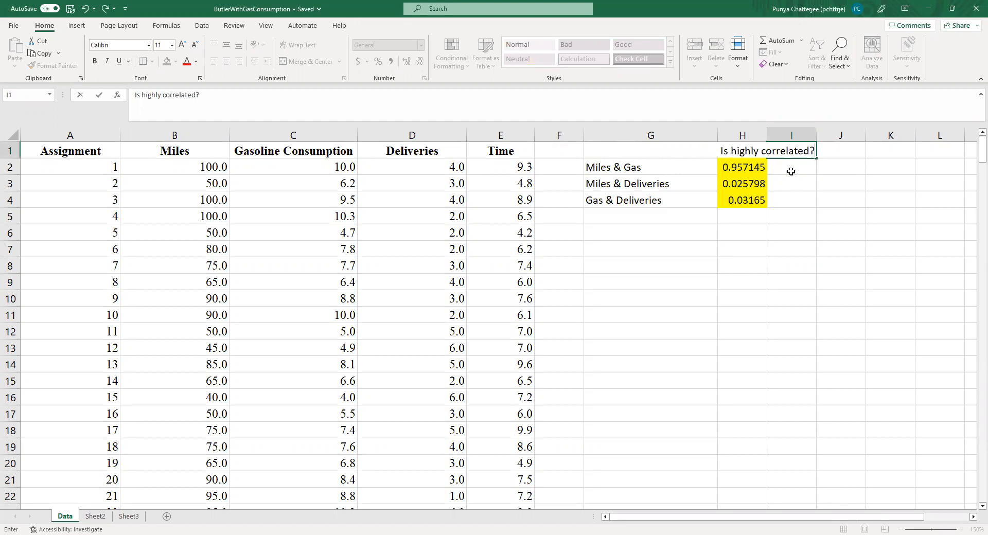
key(Return)
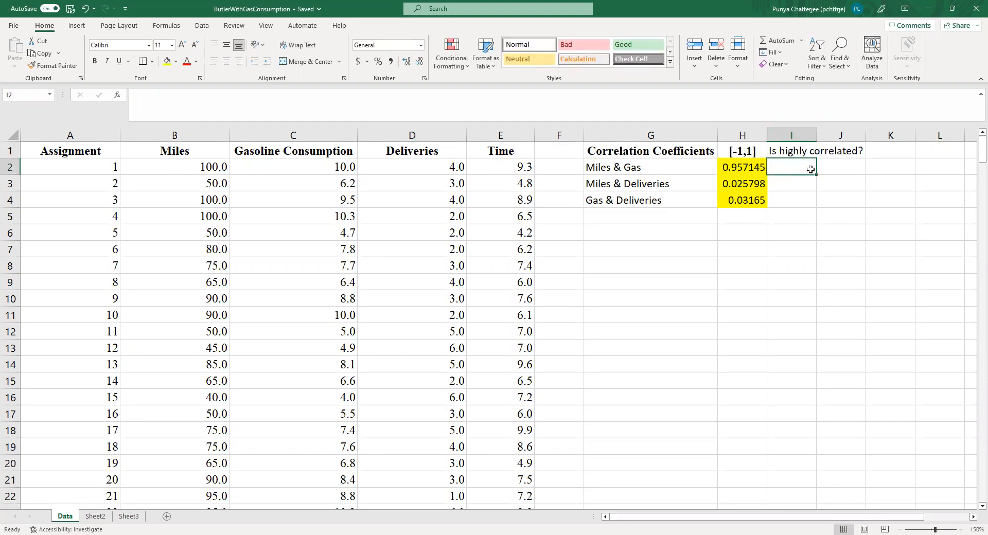
Step: Enter the high-correlation threshold 0.7 in cell K1, beside the "Is highly correlated?" heading
click(744, 172)
click(906, 150)
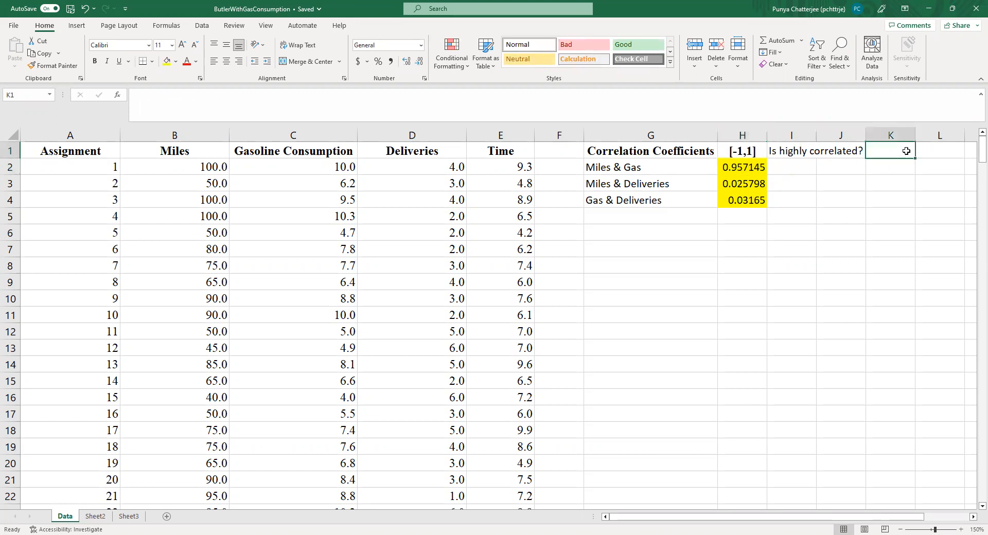
text(0.7)
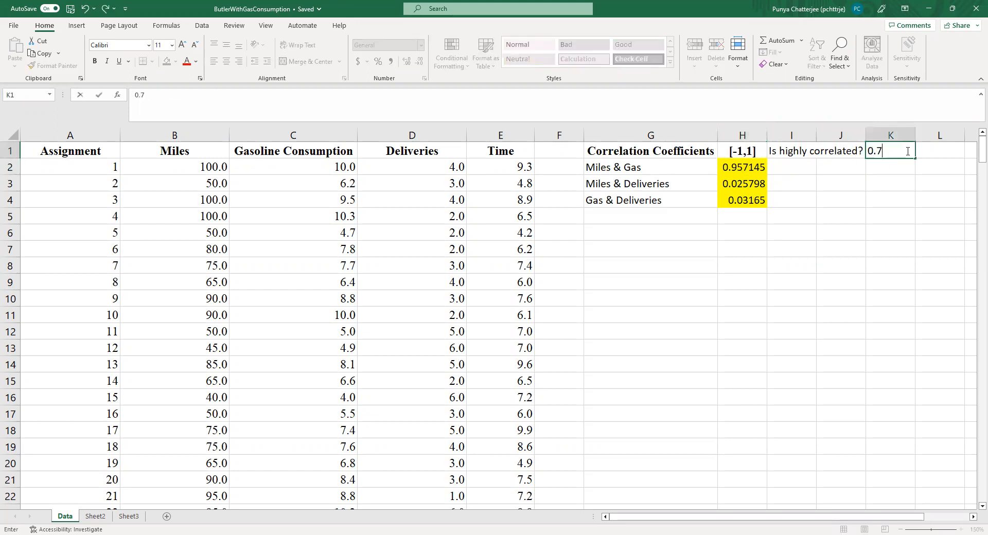
click(759, 169)
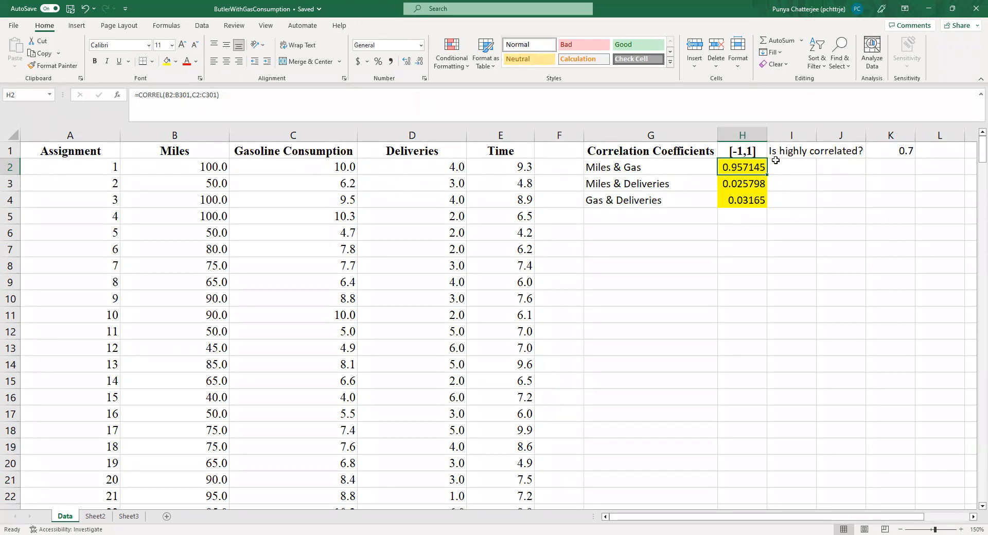
Step: Mark the Miles & Gas pair as highly correlated by entering Yes in I2
click(790, 167)
click(757, 167)
click(775, 170)
text(Yes)
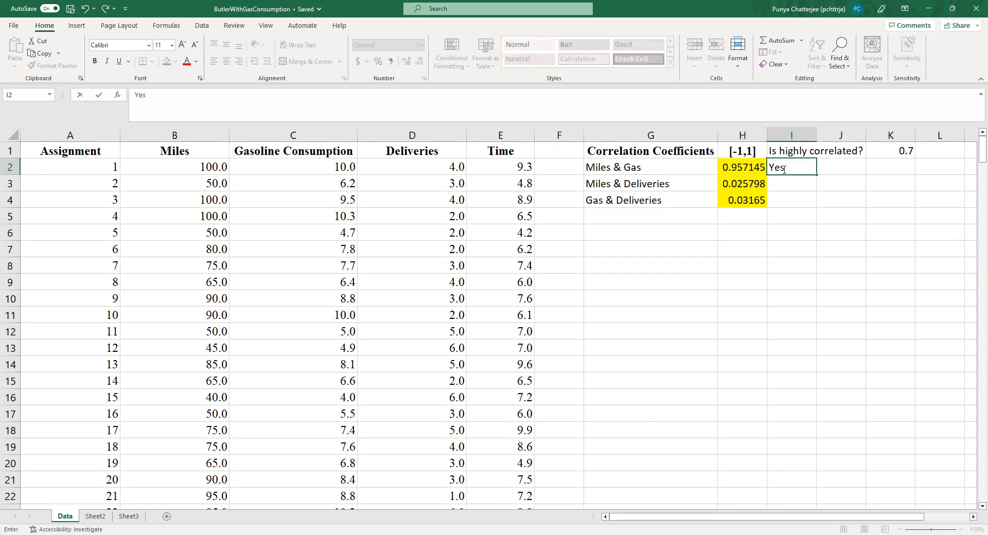
key(Return)
Step: Enter No in I3 and I4 for the Miles & Deliveries and Gas & Deliveries pairs
click(739, 183)
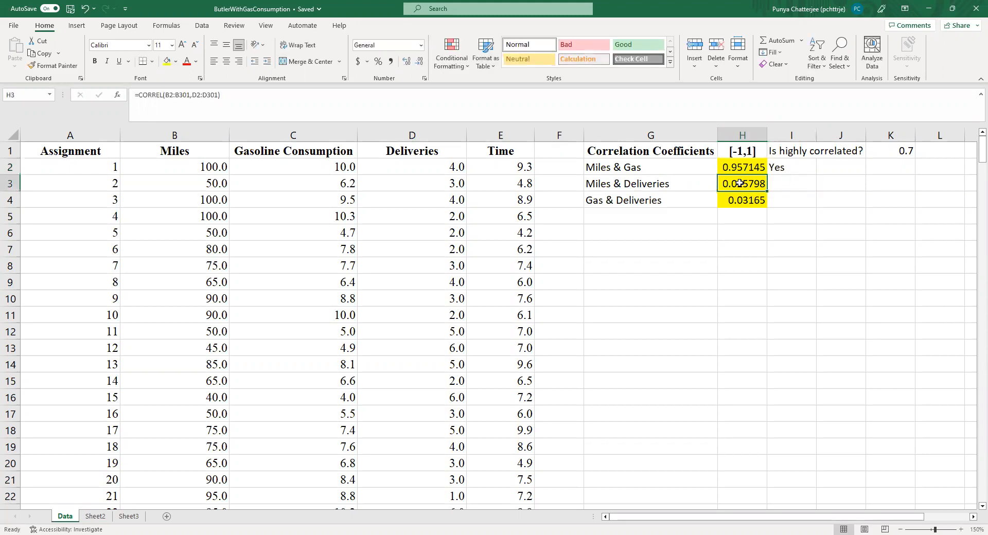
click(809, 187)
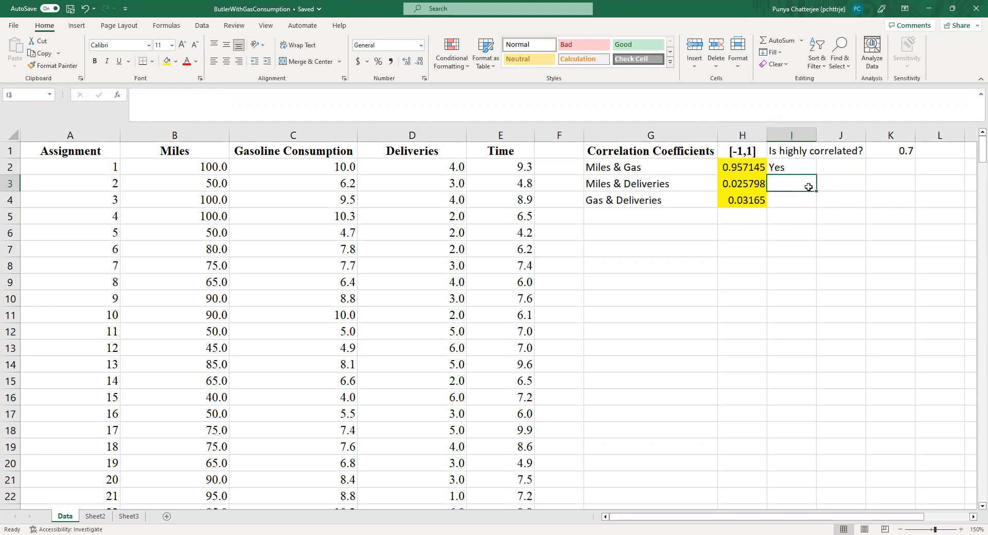
text(No)
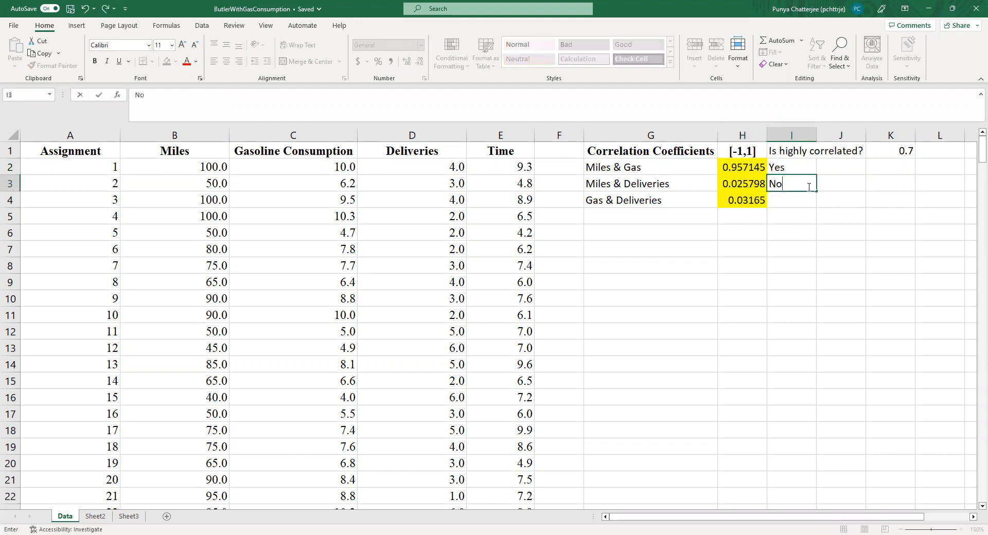
click(751, 197)
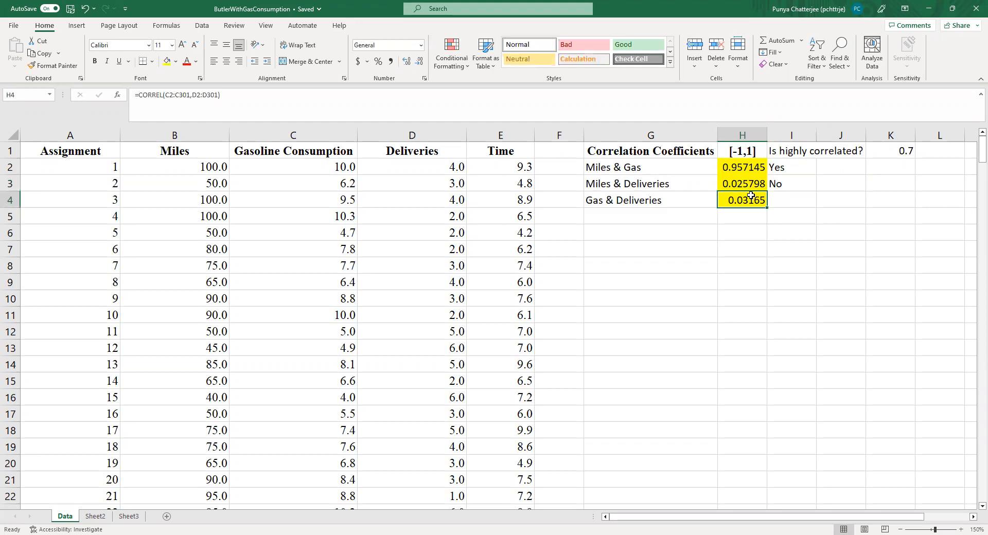
click(790, 196)
text(No)
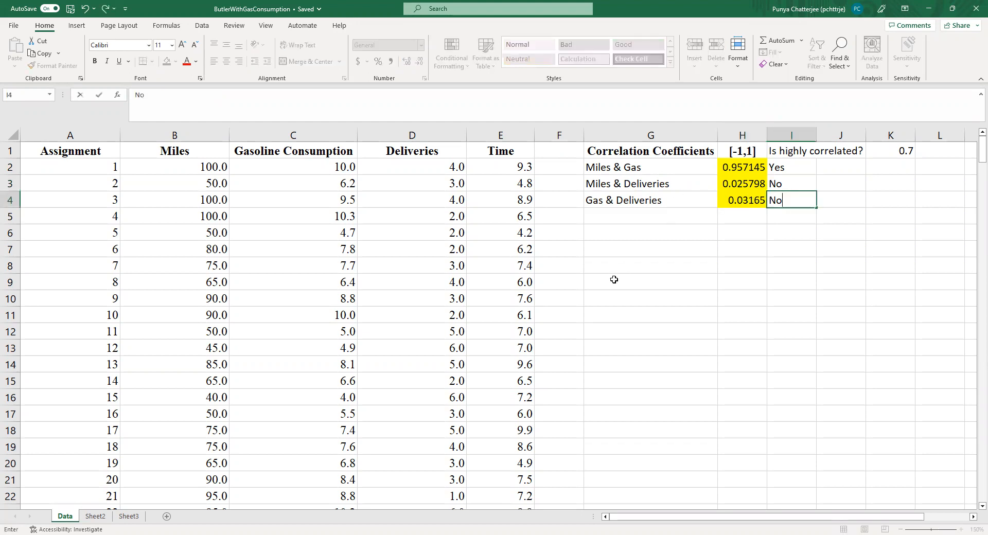
click(614, 279)
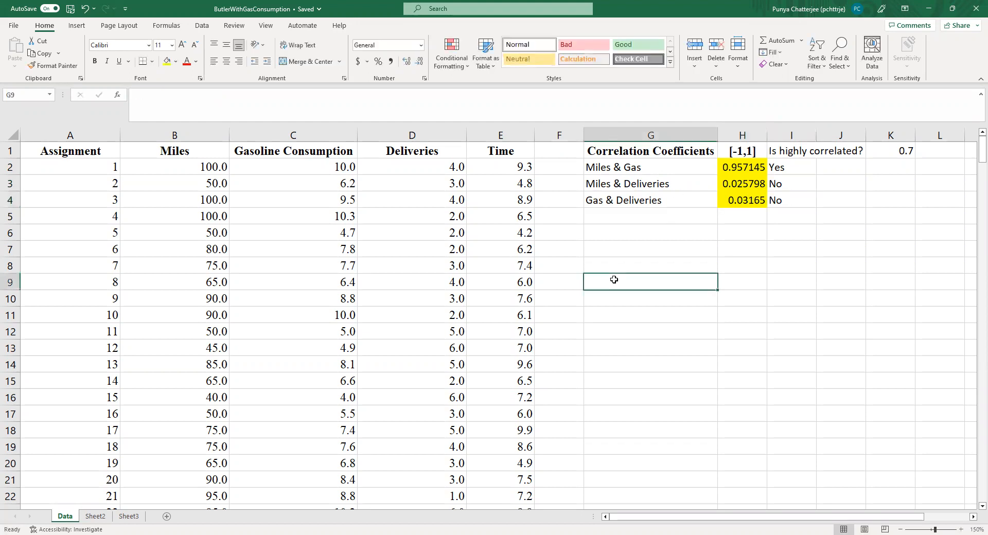
click(639, 166)
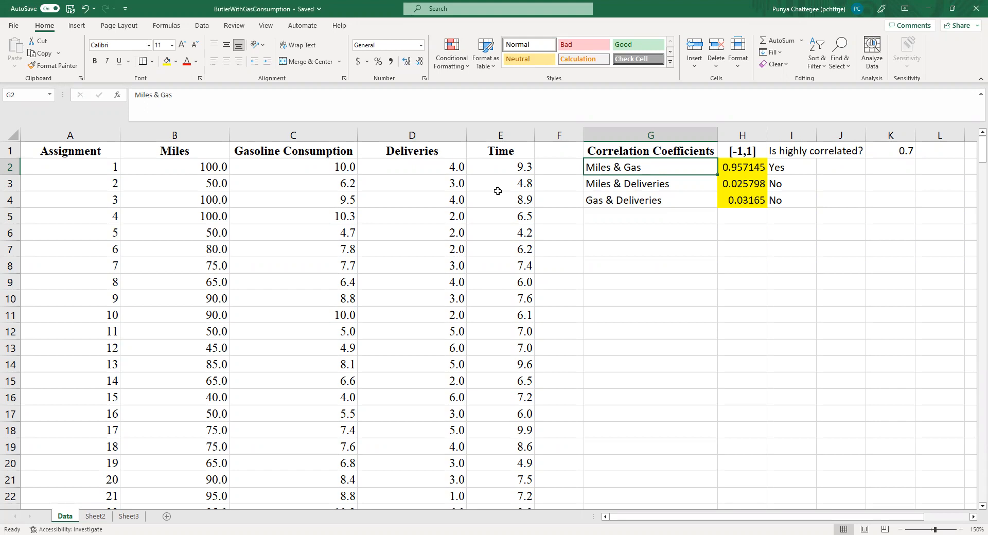
click(511, 152)
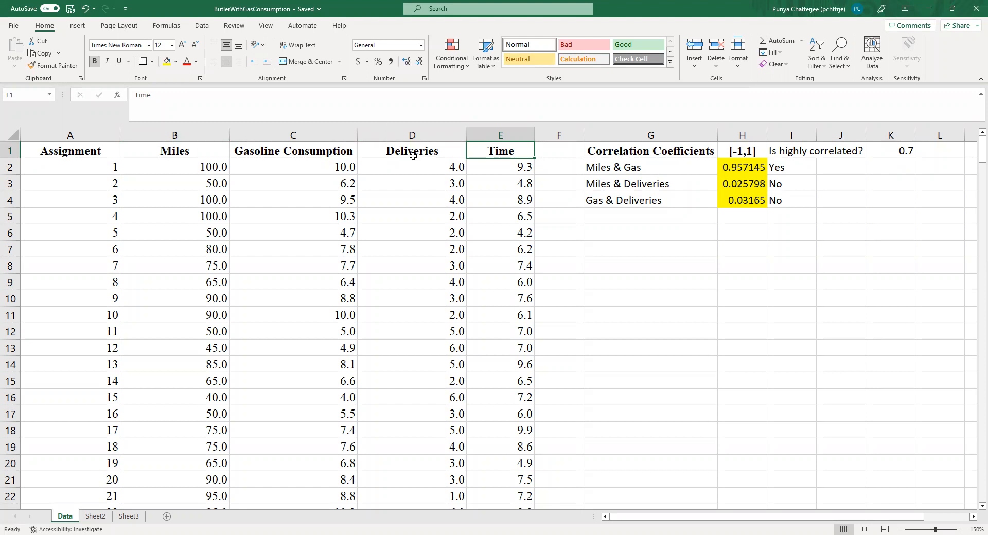
click(615, 171)
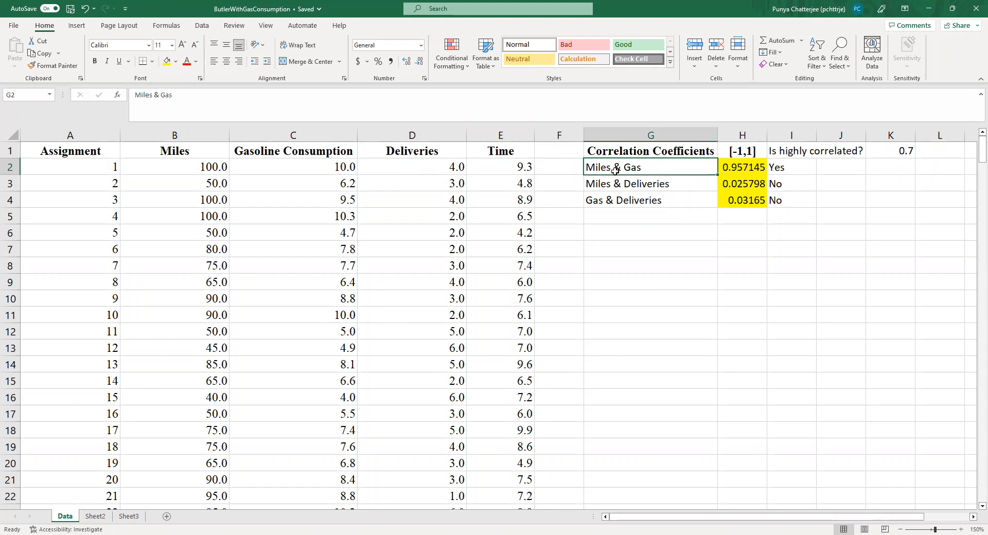
Step: Open the Regression tool from Data Analysis and move its dialog clear of the data columns
click(198, 27)
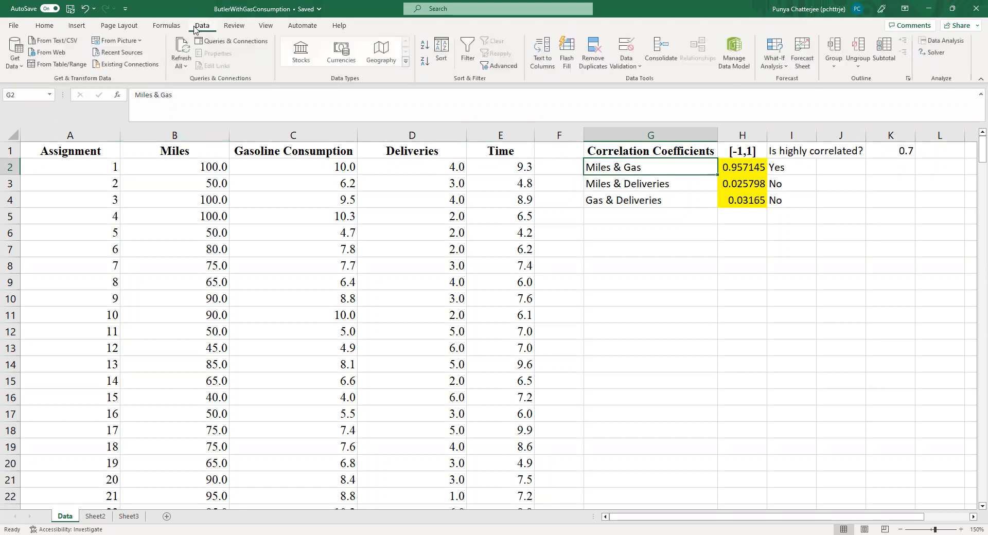
click(930, 54)
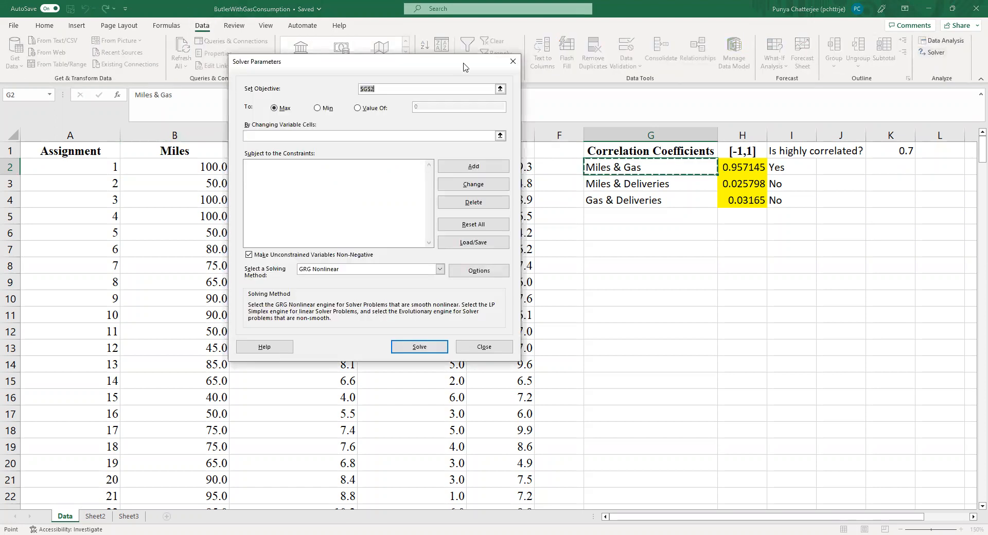
click(513, 63)
click(945, 41)
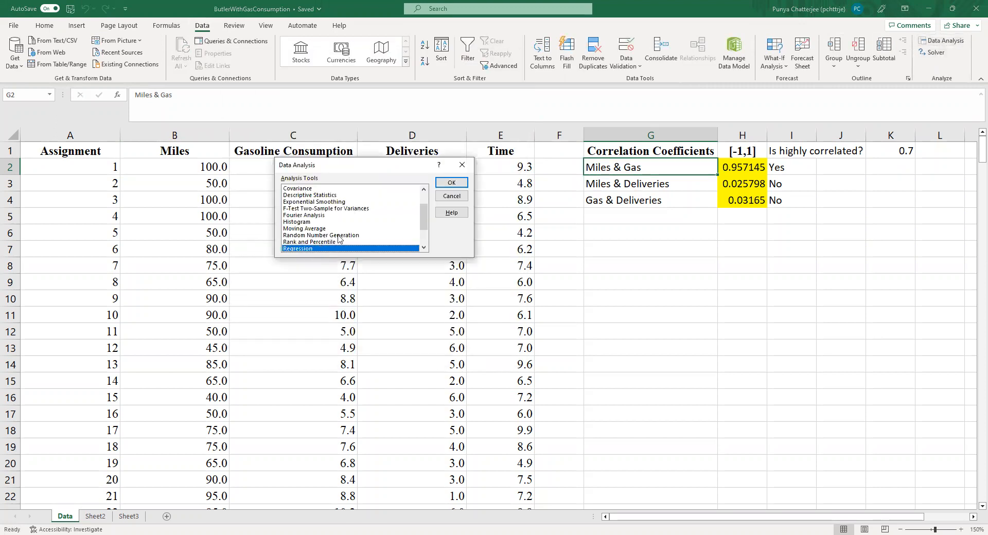
click(449, 184)
drag(396, 122, 681, 49)
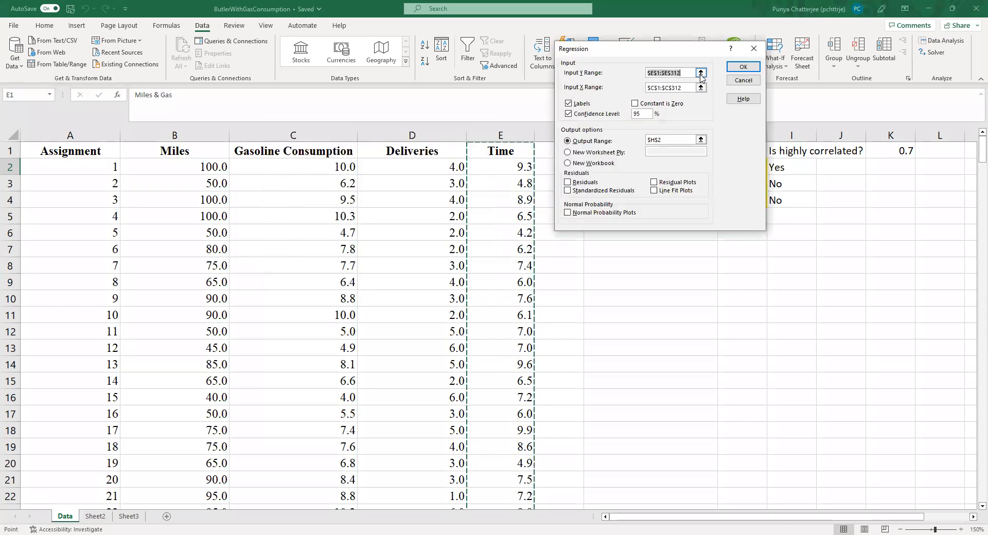
Step: Check which rows of the Time column the regression's Input Y Range covers
click(701, 71)
scroll(514, 309, down, 20)
scroll(955, 324, up, 2)
scroll(957, 231, up, 3)
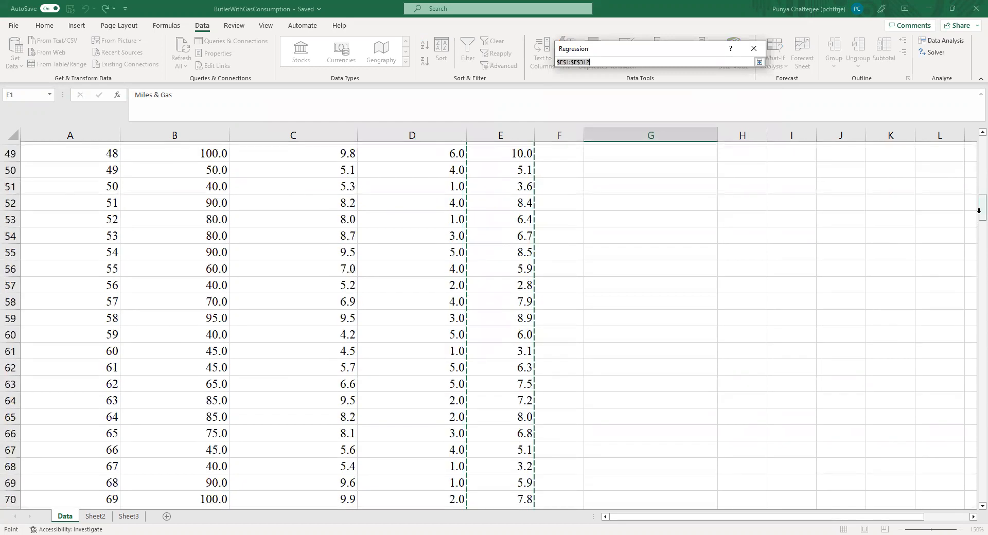
click(758, 62)
Step: Set the regression's Input X Range to the Miles, Gasoline Consumption and Deliveries columns, B1:D301
click(701, 89)
click(702, 89)
click(174, 154)
drag(217, 155, 413, 162)
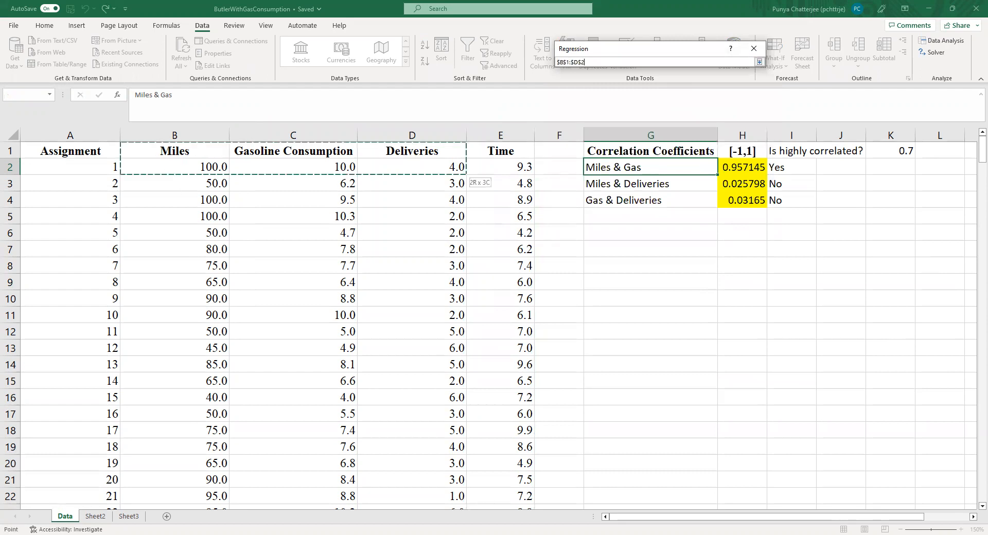
key(ctrl+shift+Down)
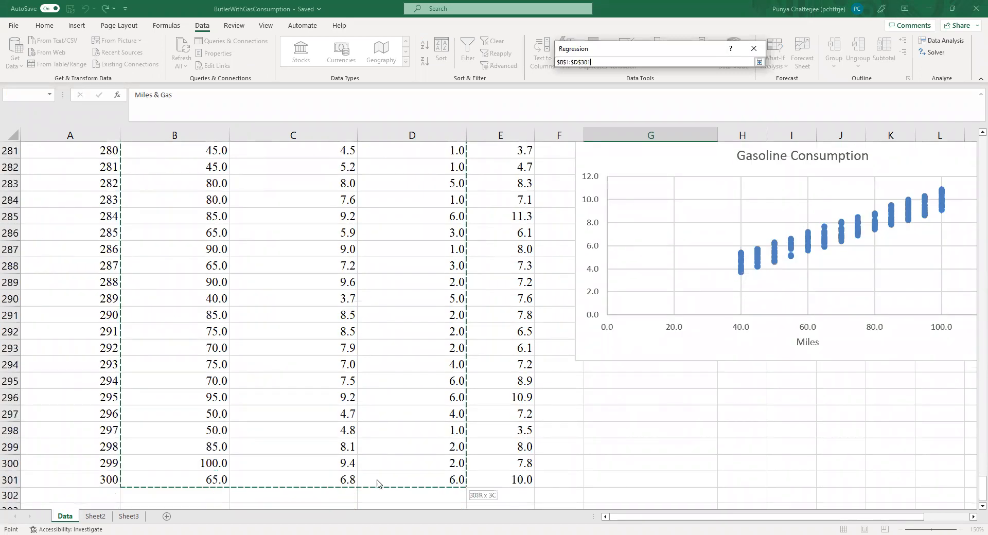
click(759, 62)
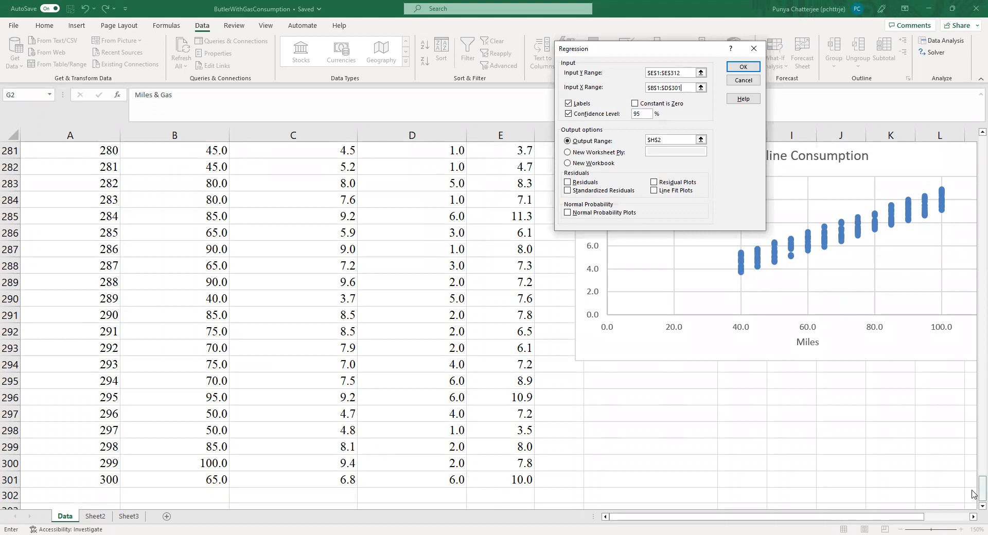
Step: Try to run the regression with a 99% confidence level and the output range starting at G8
drag(972, 494, 974, 144)
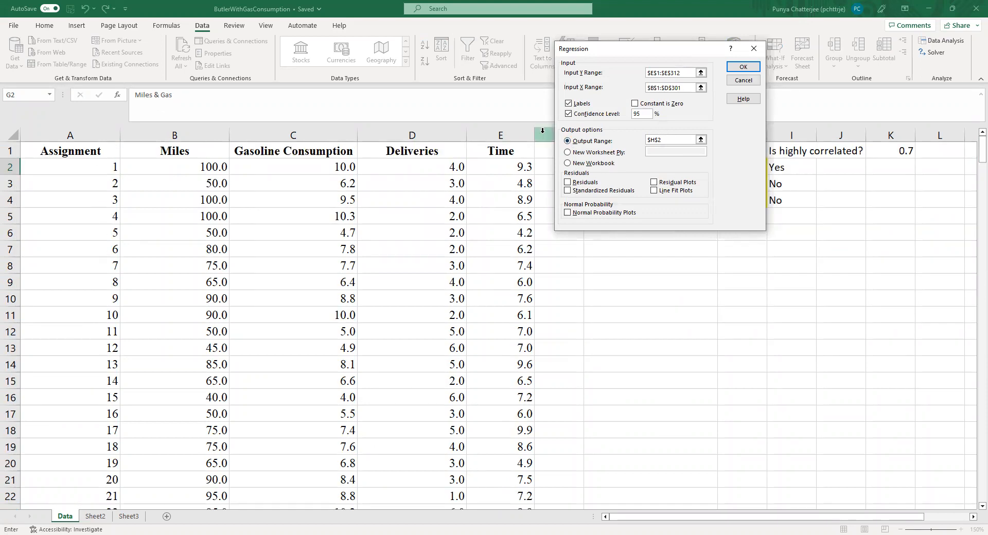
click(640, 114)
click(692, 140)
click(628, 266)
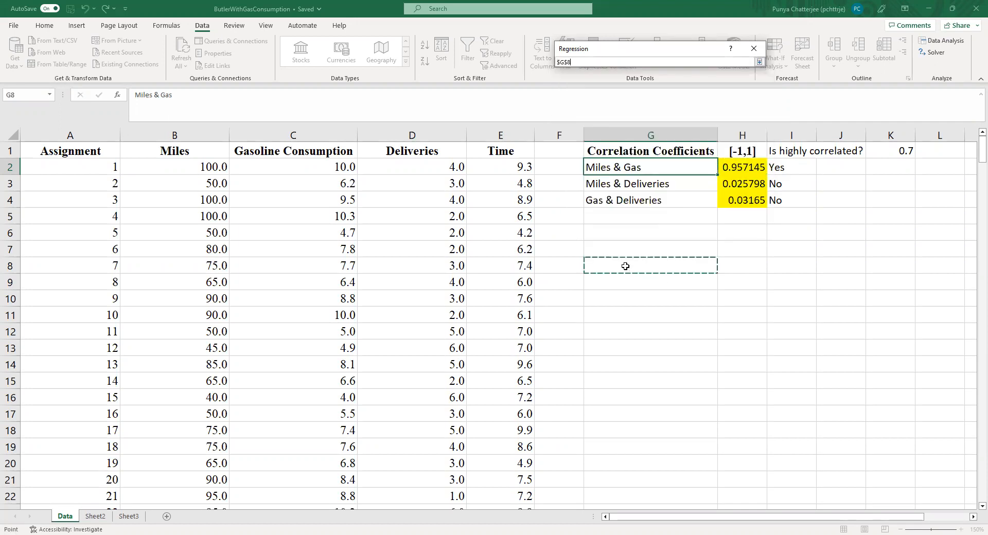
click(759, 63)
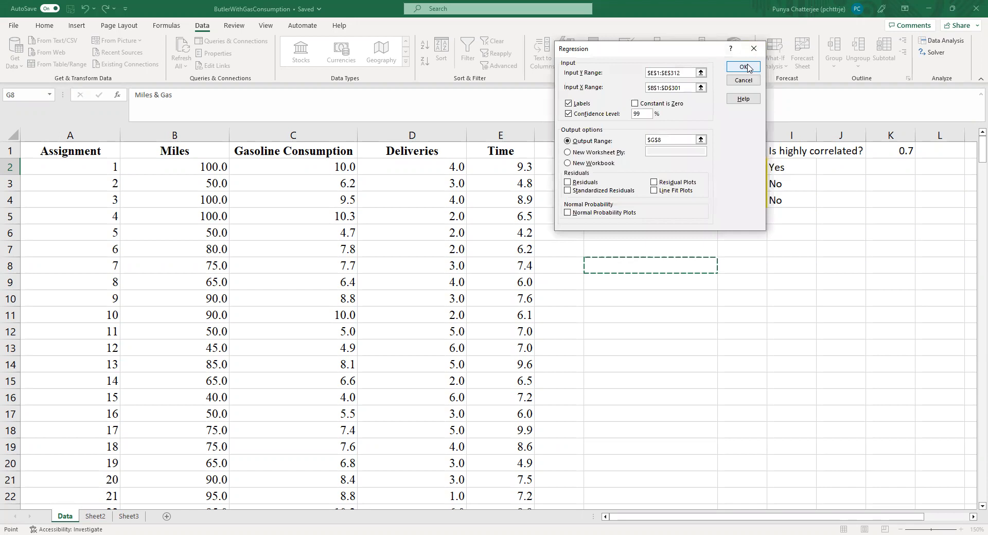
click(748, 68)
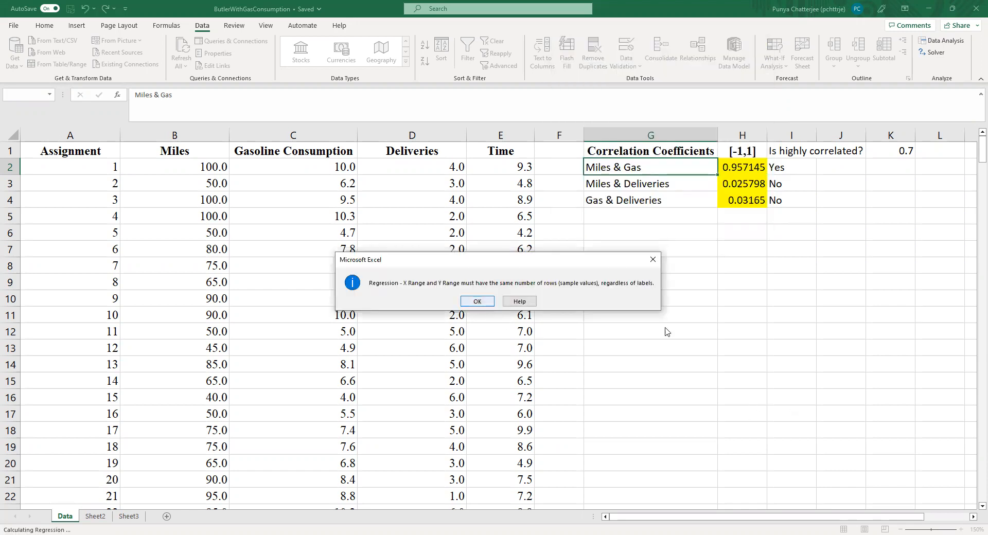
key(Return)
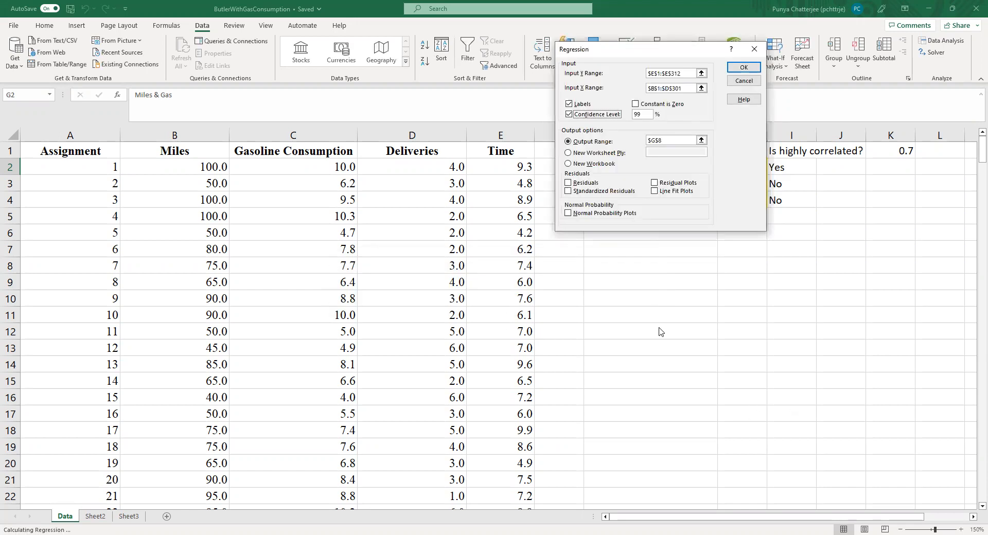
Step: Set the regression's Input Y Range to the Time column, E1:E301, and run the regression
click(701, 74)
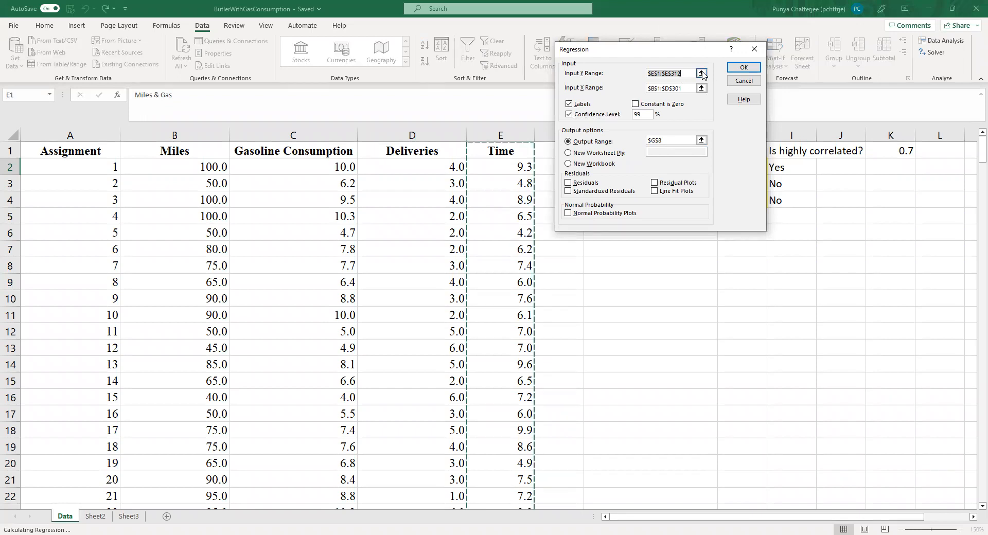
click(512, 149)
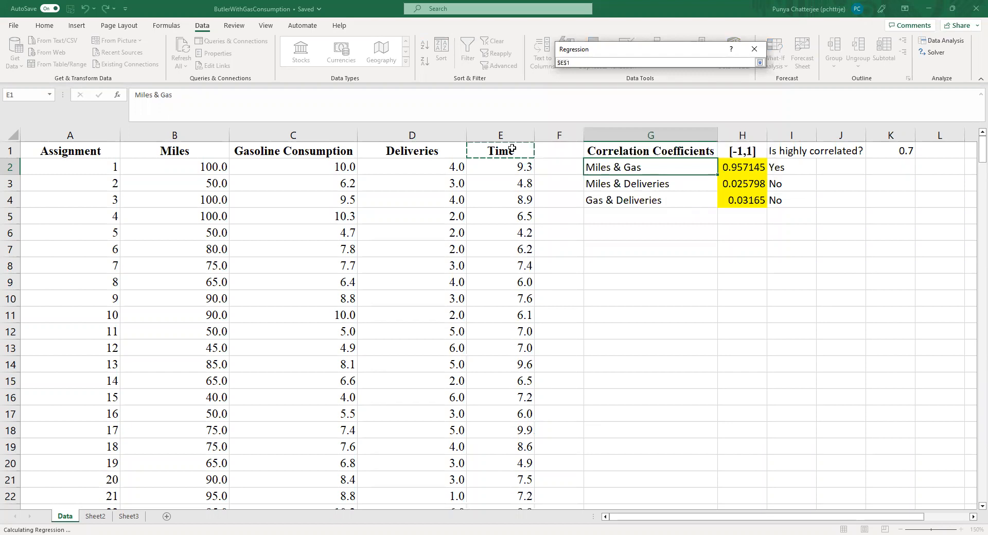
key(ctrl+shift+Down)
click(759, 63)
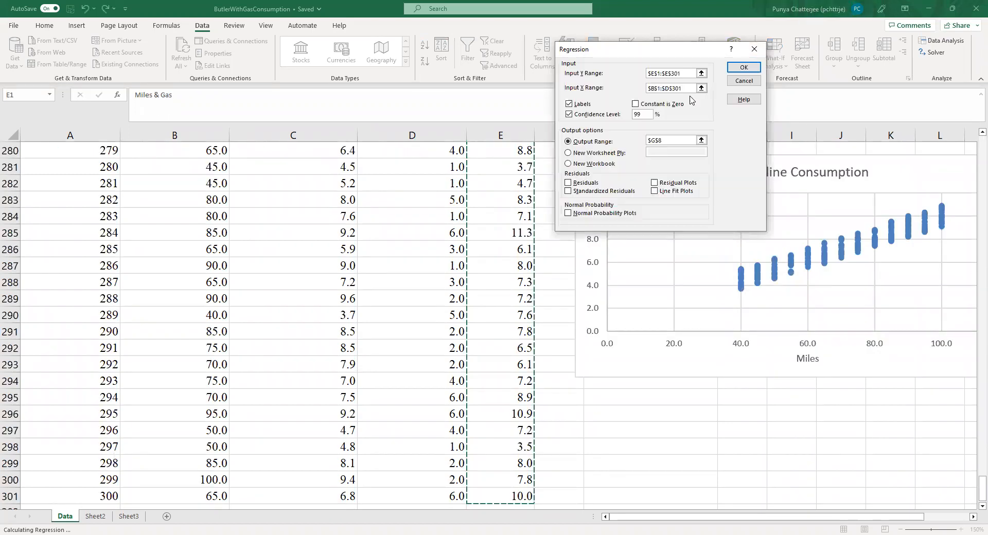
click(743, 67)
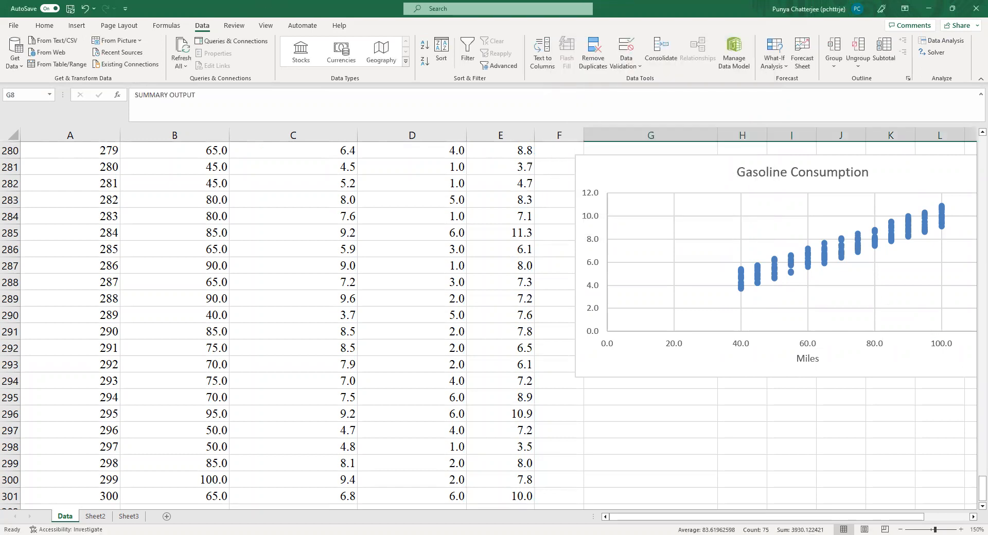
Step: View the whole regression output, from the statistics to the 99% confidence limits, at 140% zoom
drag(973, 497, 982, 160)
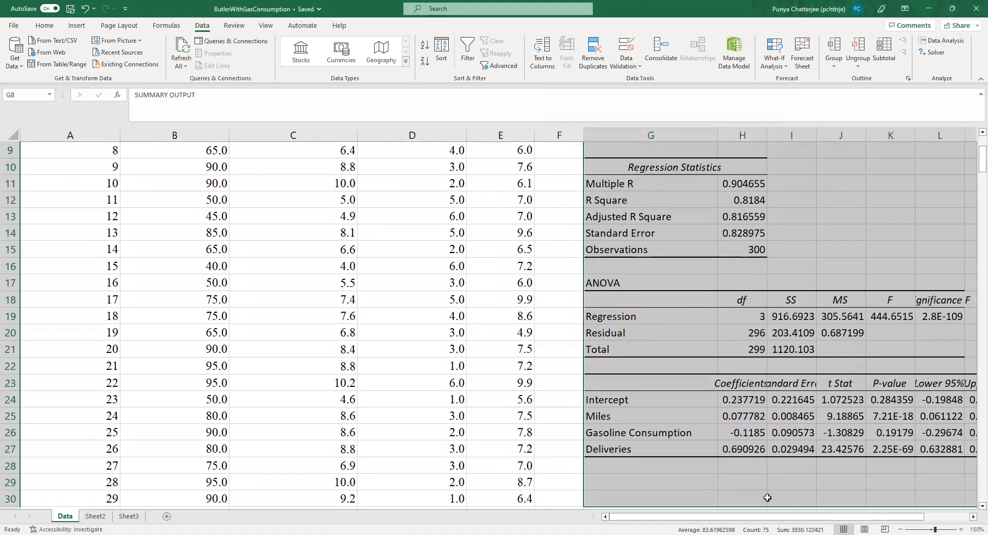
click(772, 508)
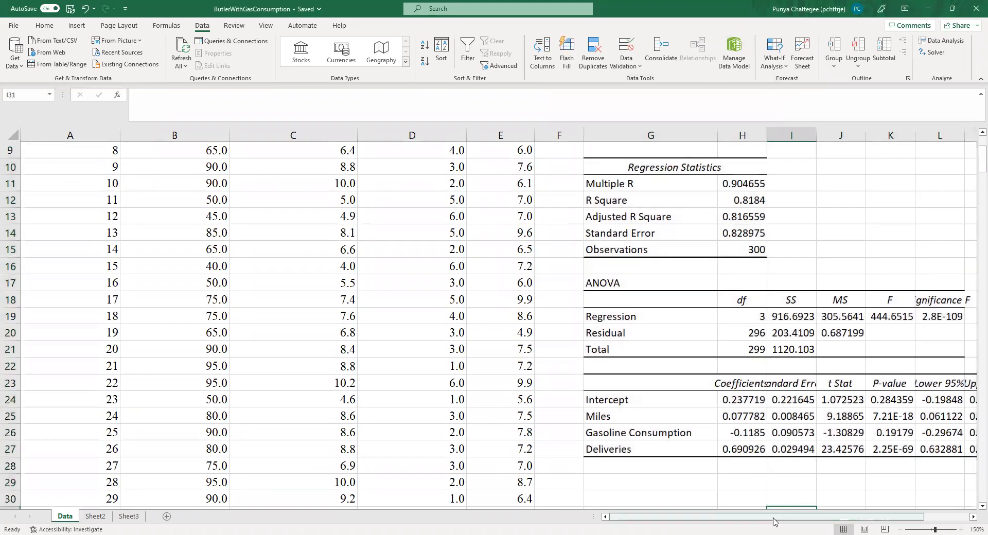
scroll(869, 502, right, 1)
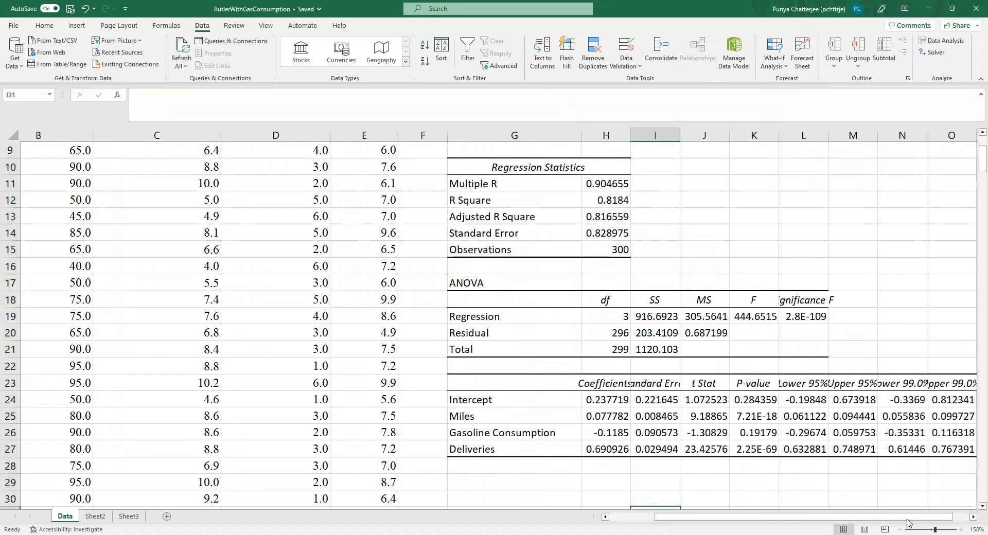
click(901, 522)
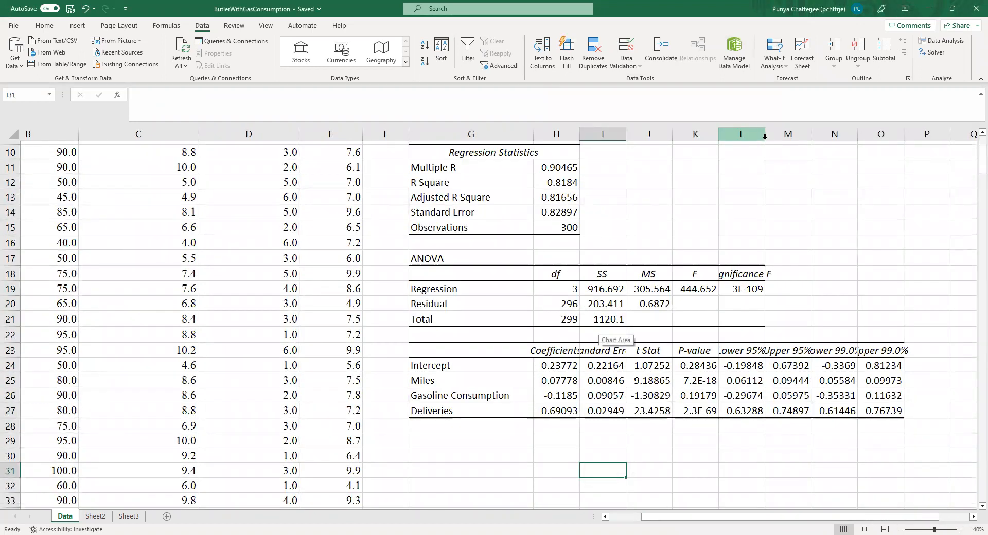
click(765, 137)
click(831, 257)
drag(772, 140, 769, 136)
click(830, 213)
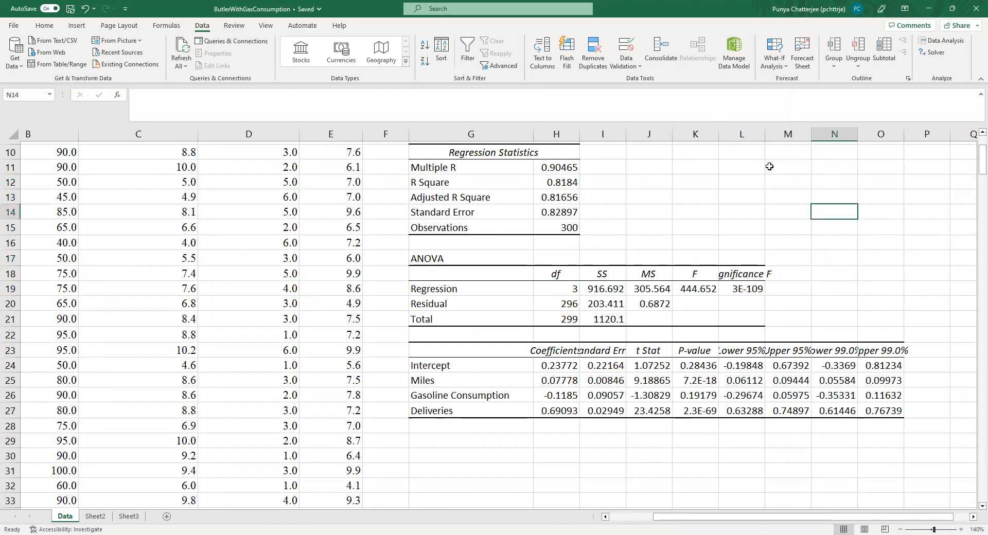
click(788, 197)
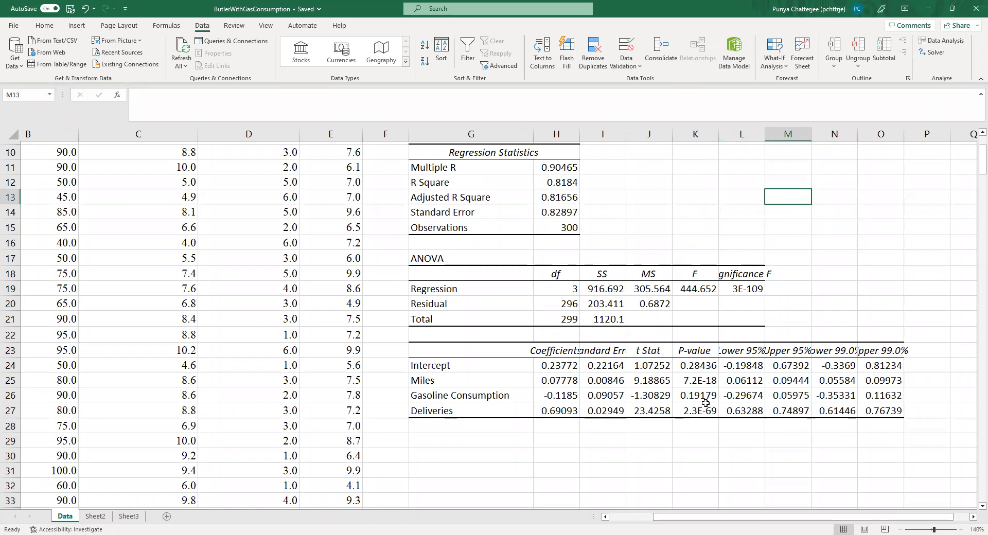
Step: Examine the P-values of the intercept, Miles, Gasoline Consumption and Deliveries in the coefficients table
drag(698, 352, 703, 428)
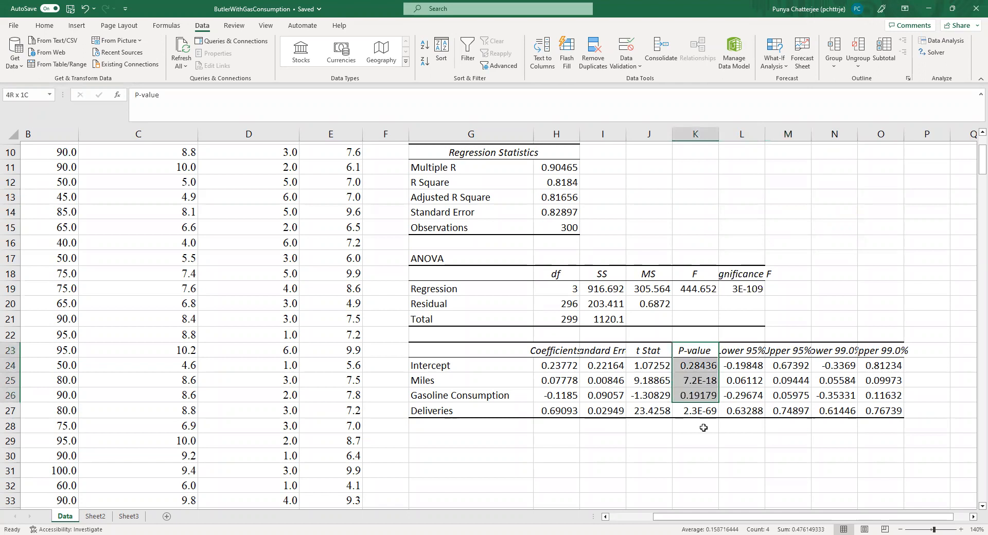
click(701, 440)
drag(694, 352, 695, 381)
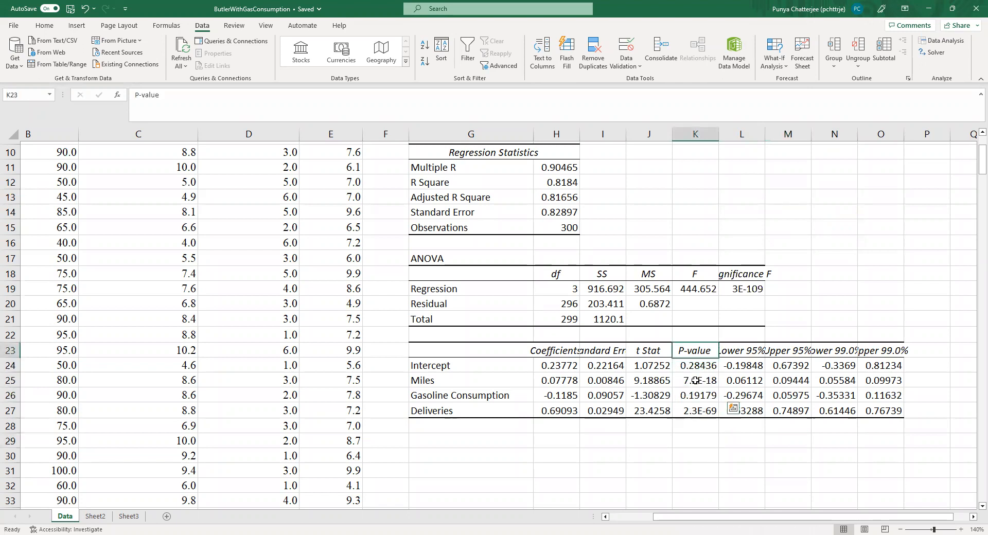
click(696, 469)
click(696, 351)
click(695, 427)
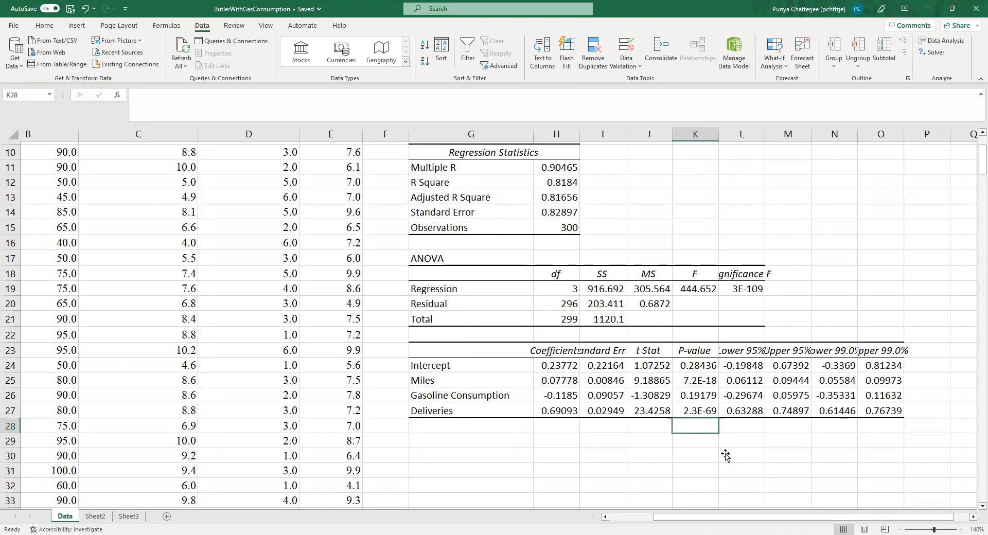
click(763, 132)
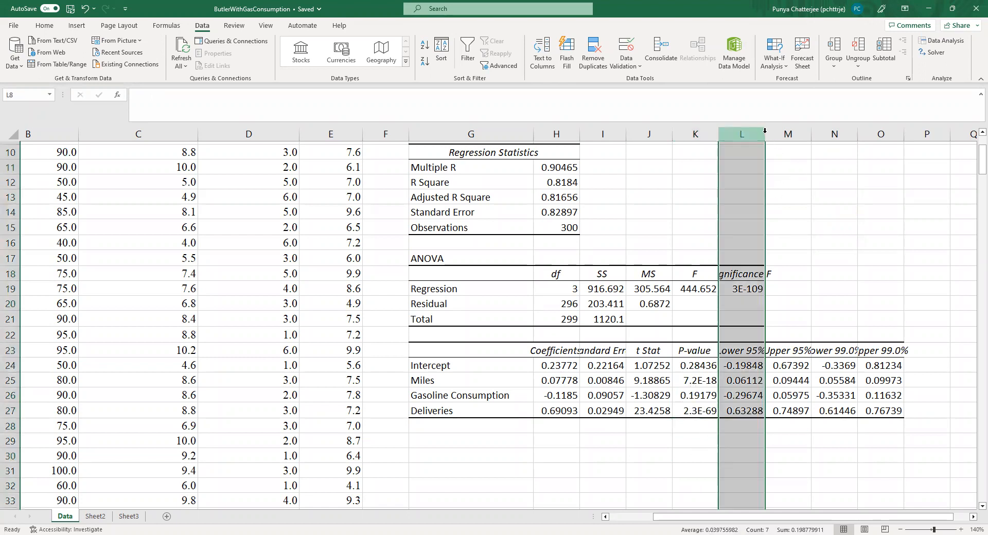
click(831, 212)
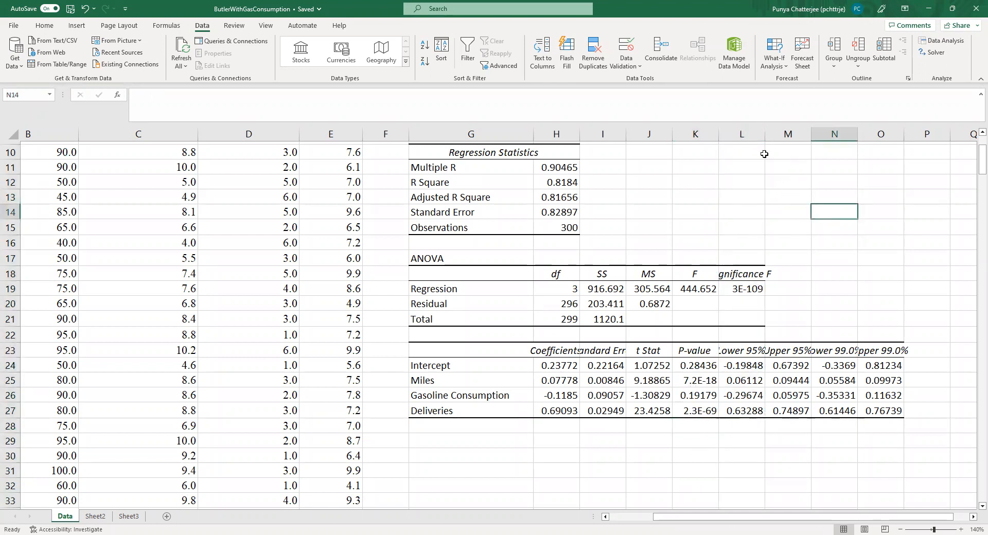
click(649, 426)
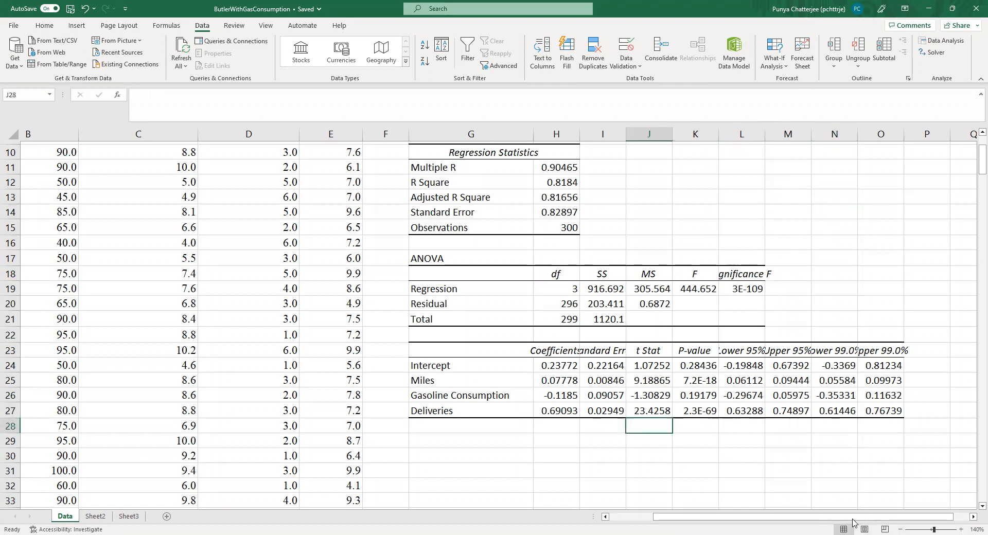
click(695, 456)
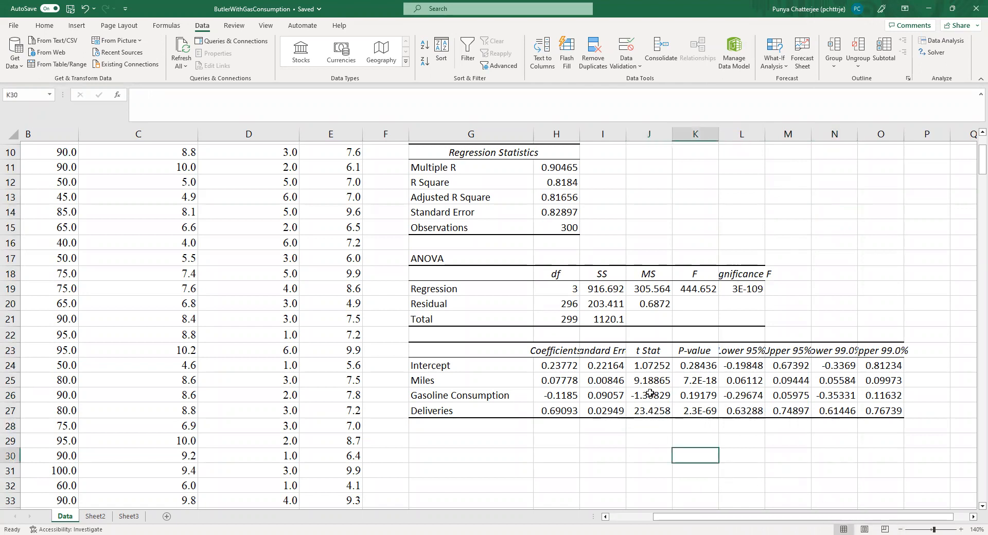